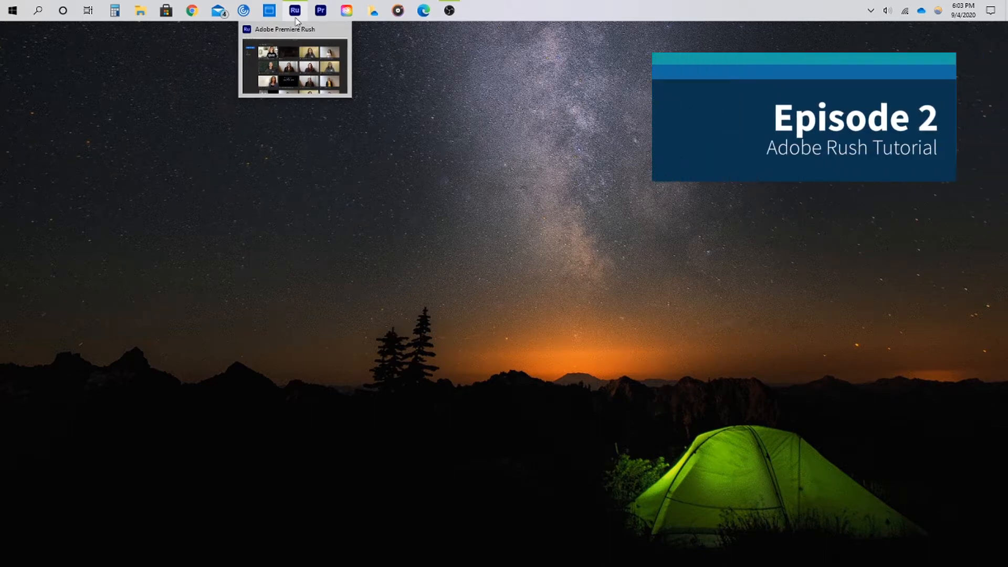
Open Premiere Rush
left_click(297, 20)
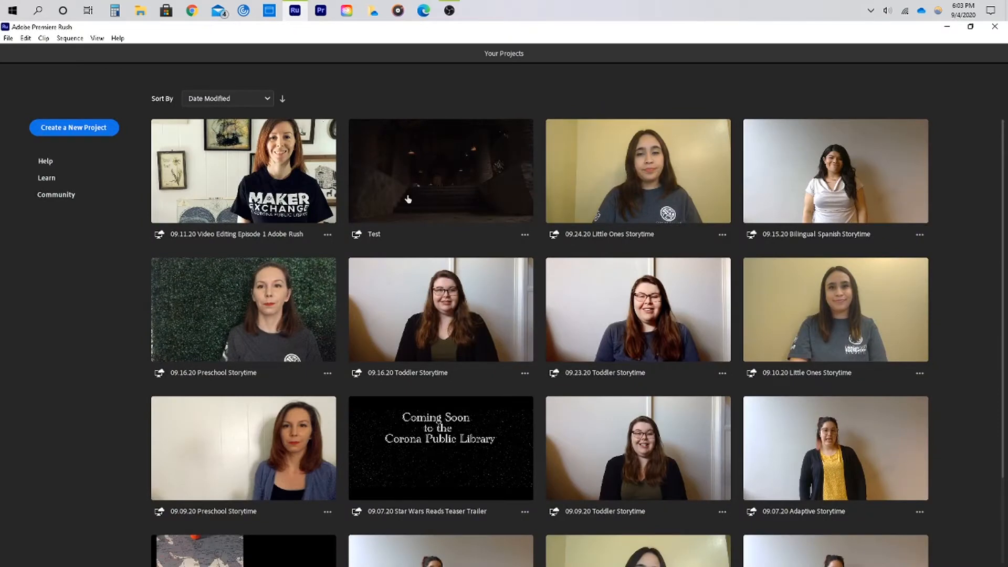
left_click(95, 132)
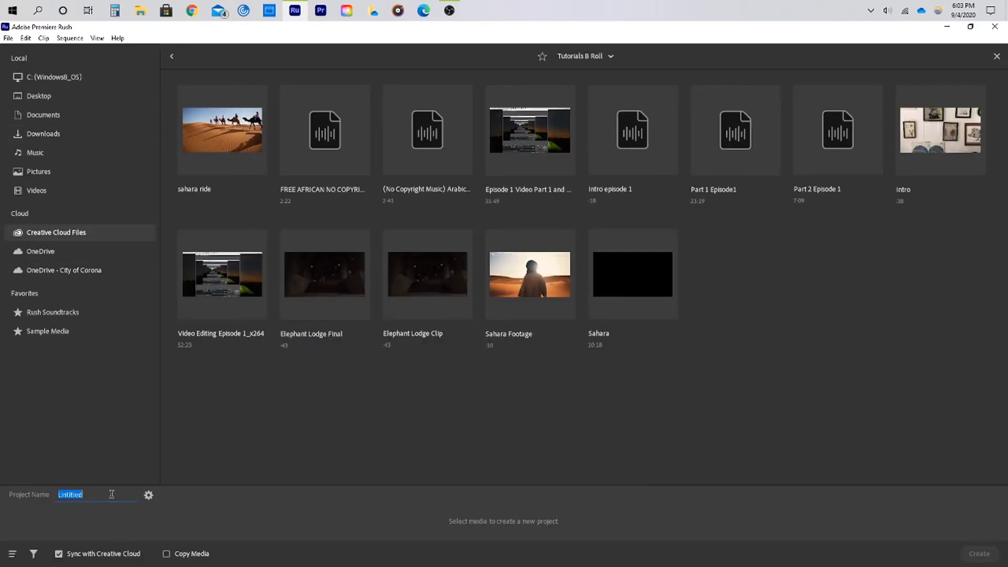
type("Test")
left_click(148, 496)
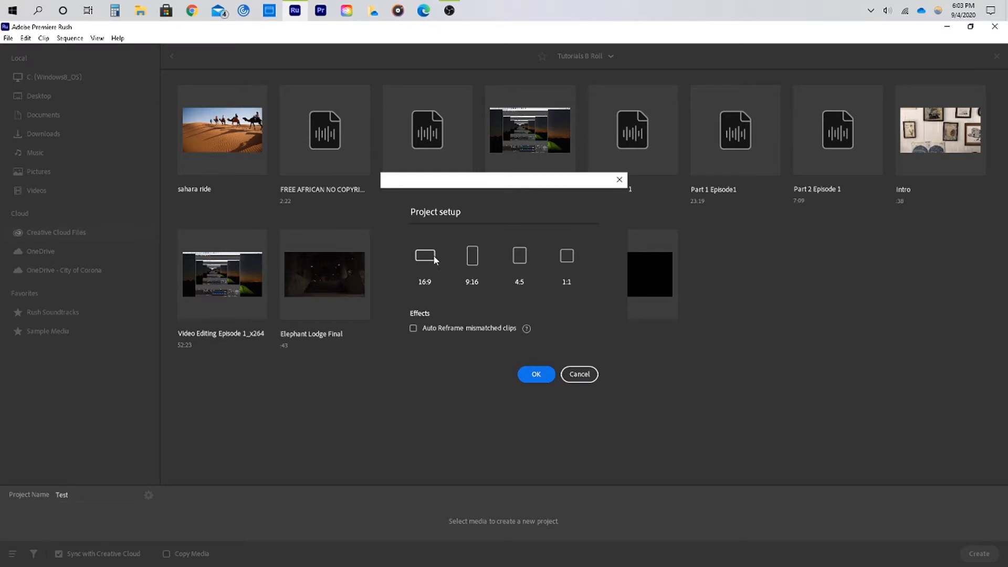
mouse_move(527, 328)
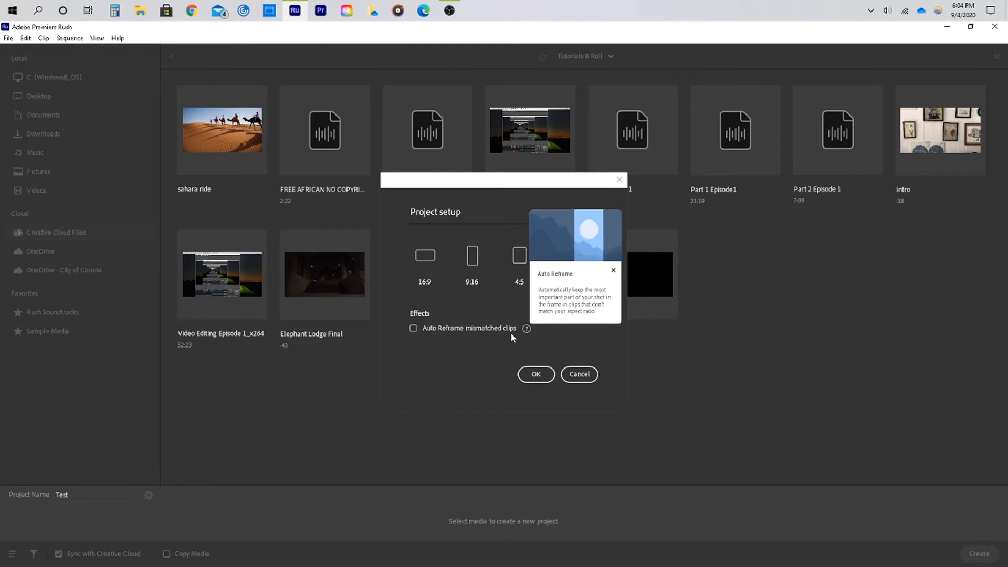
left_click(614, 272)
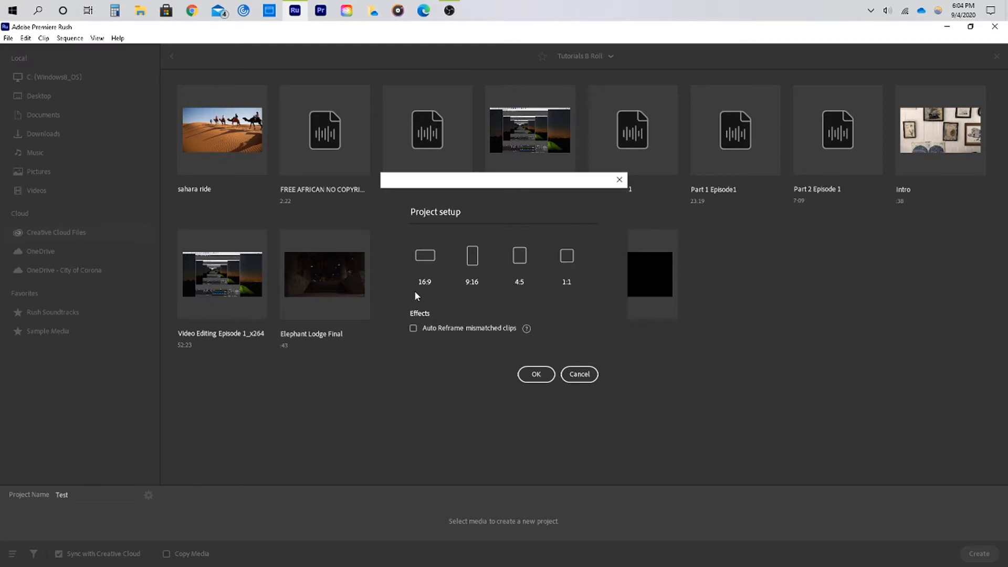
left_click(579, 374)
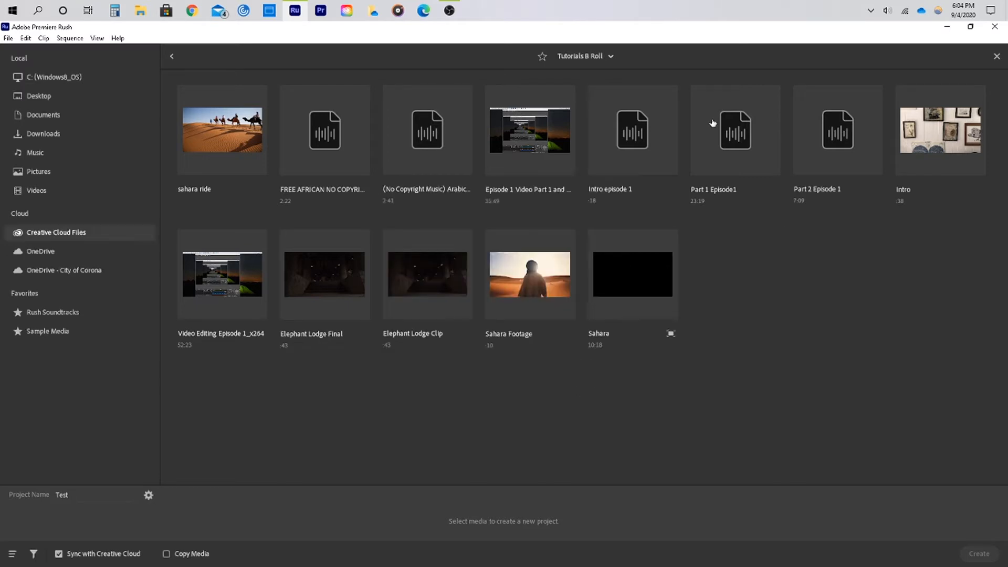
left_click(997, 57)
Open the existing Test project and show the Effects panel
left_click(423, 190)
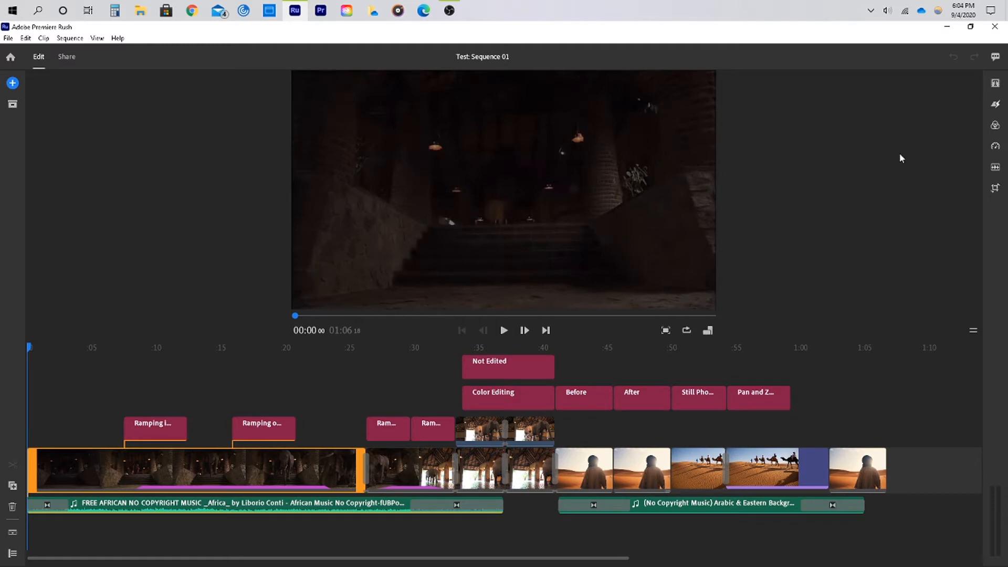
left_click(996, 107)
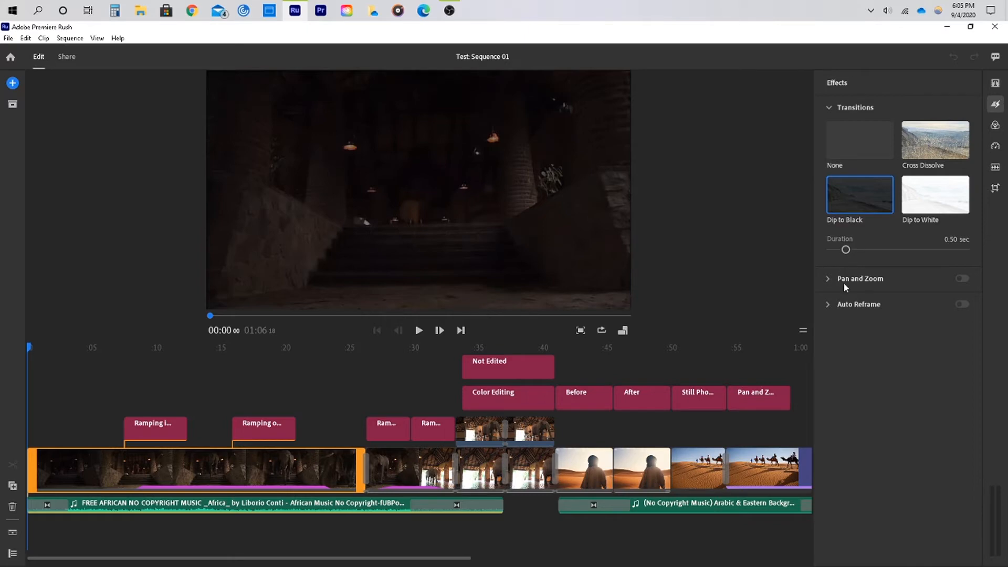
Select the camel clip on the timeline and toggle its Pan and Zoom effect off and back on to compare
mouse_move(866, 283)
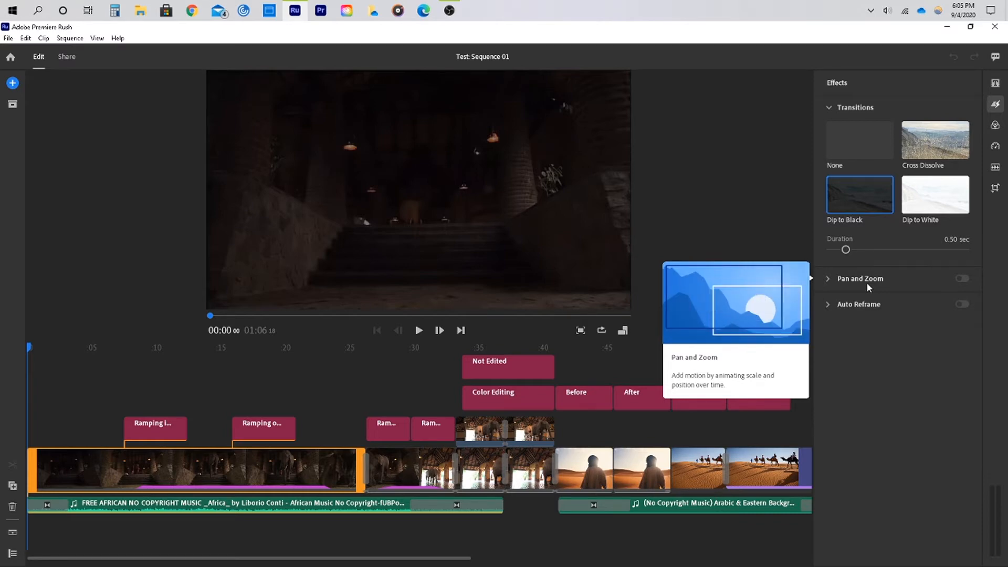
mouse_move(850, 311)
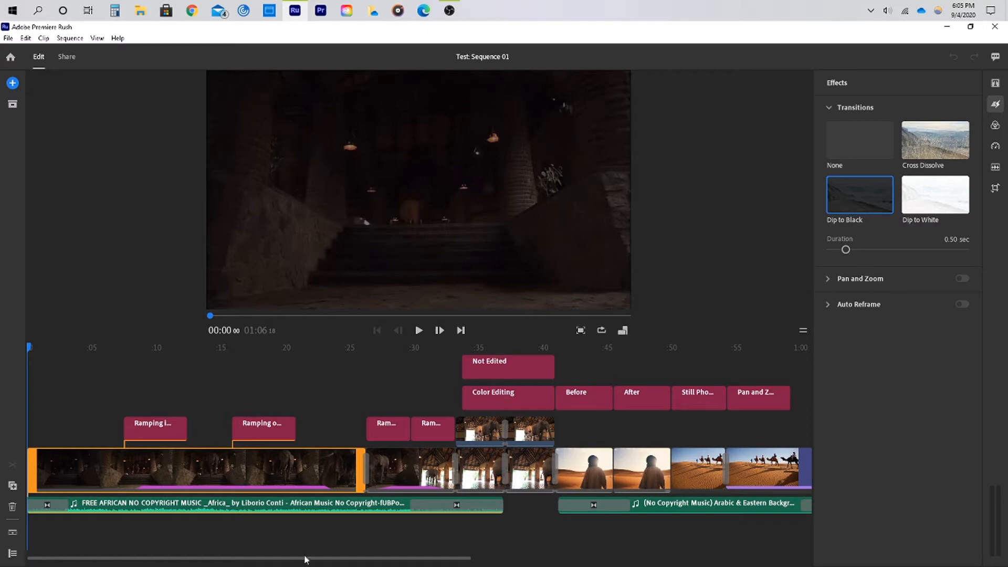
left_click_drag(295, 560, 389, 562)
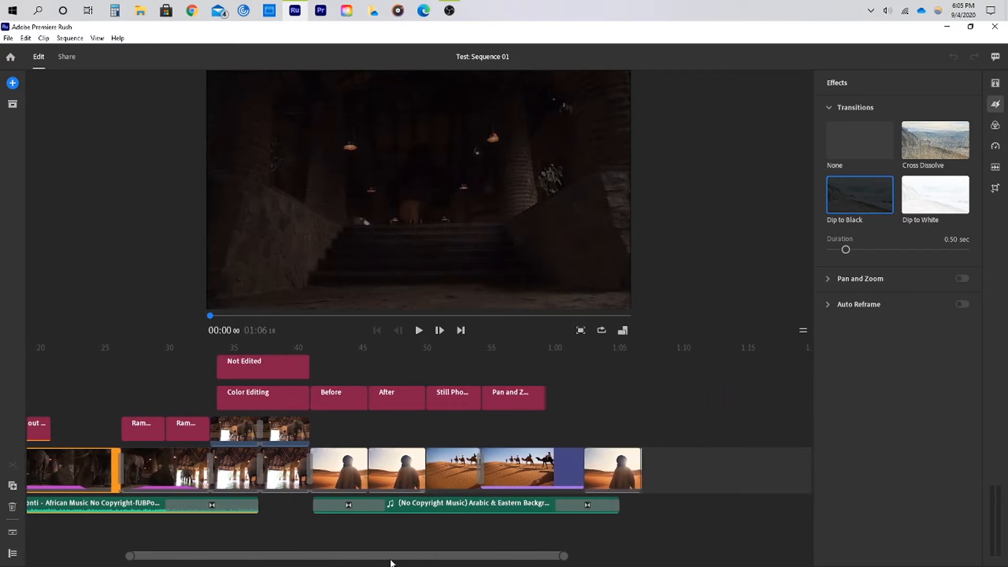
left_click(534, 472)
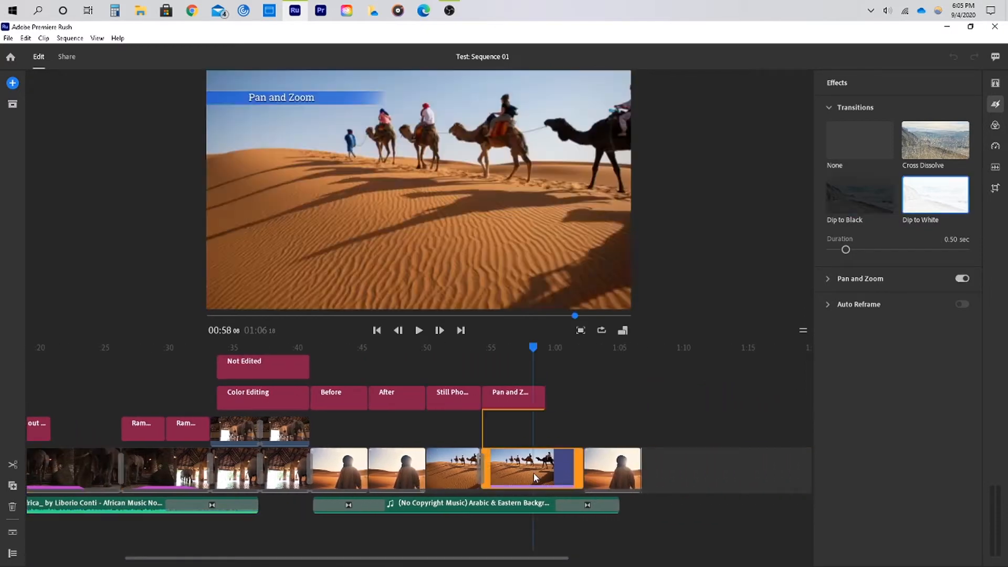
left_click(506, 463)
left_click(497, 460)
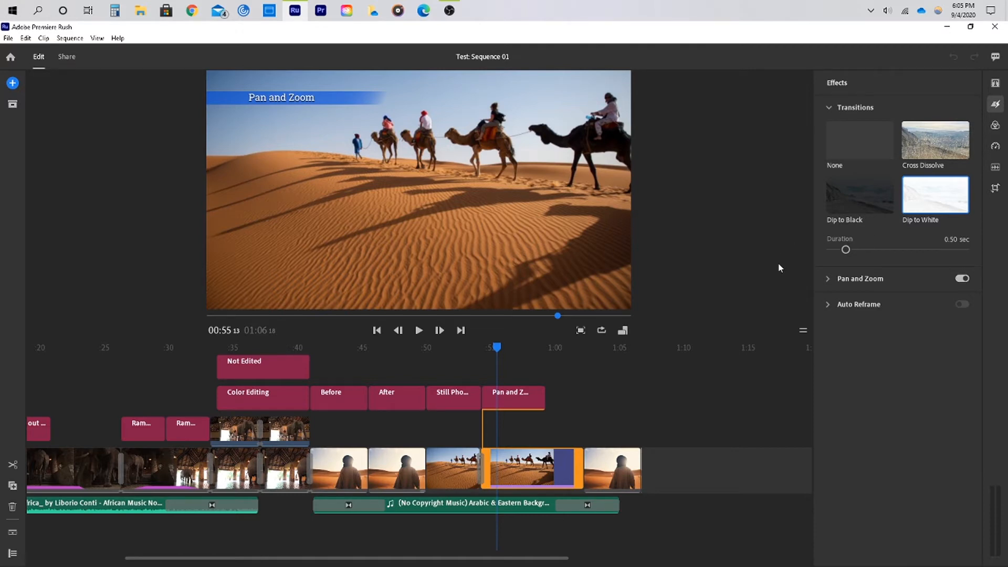
left_click(964, 280)
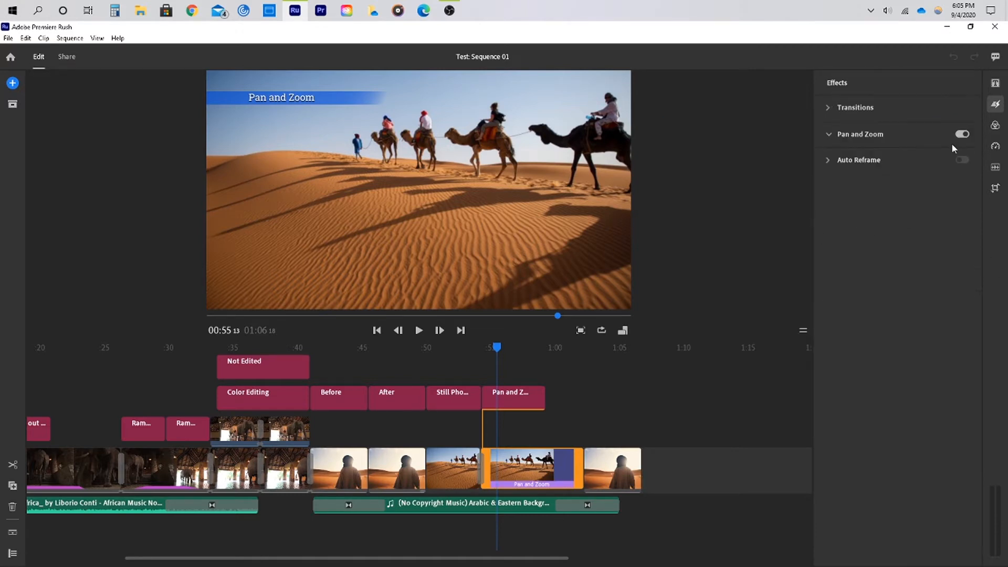
left_click(964, 134)
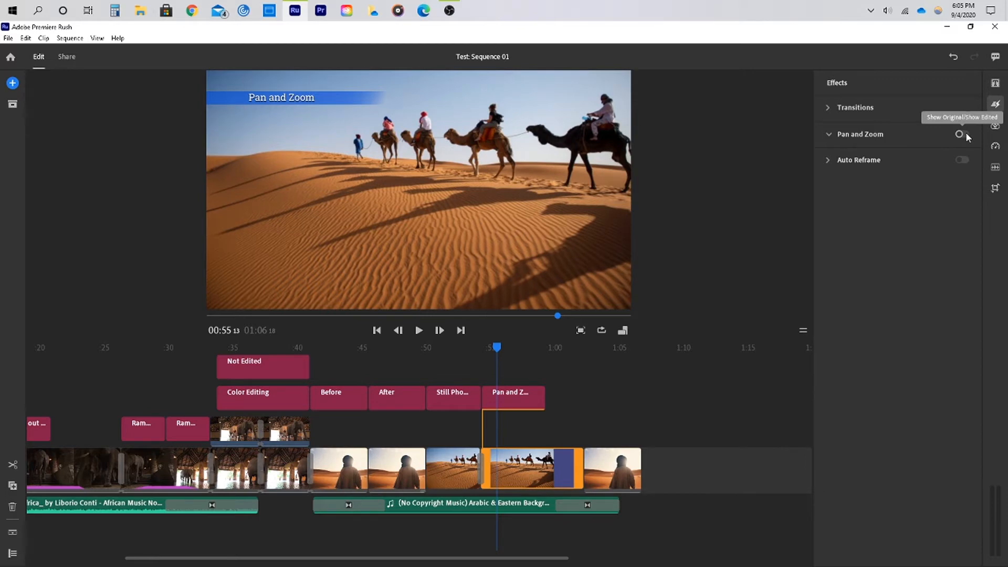
left_click(964, 134)
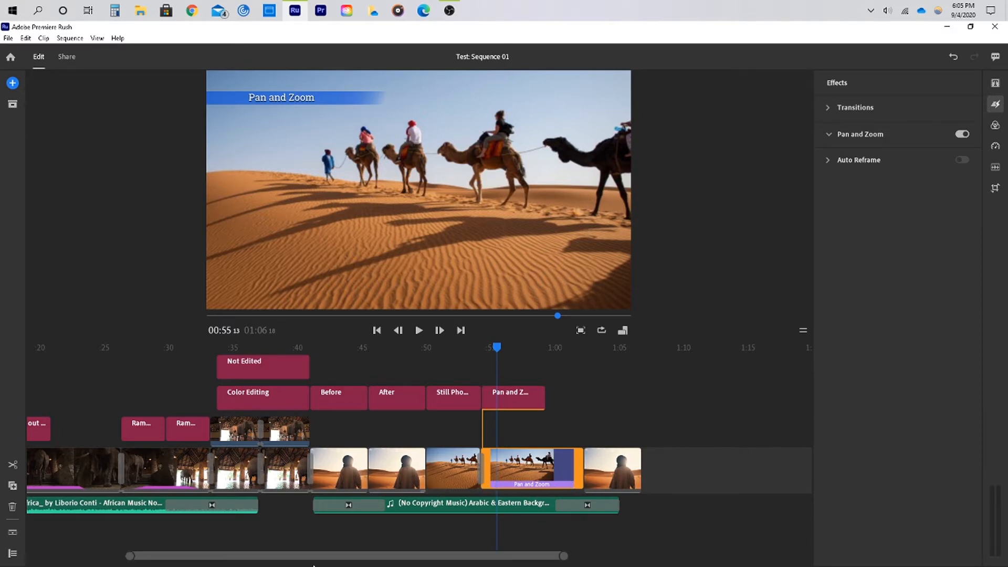
Select the last clip and switch the sequence to a 9:16 vertical aspect ratio
left_click_drag(313, 559, 320, 558)
left_click(581, 478)
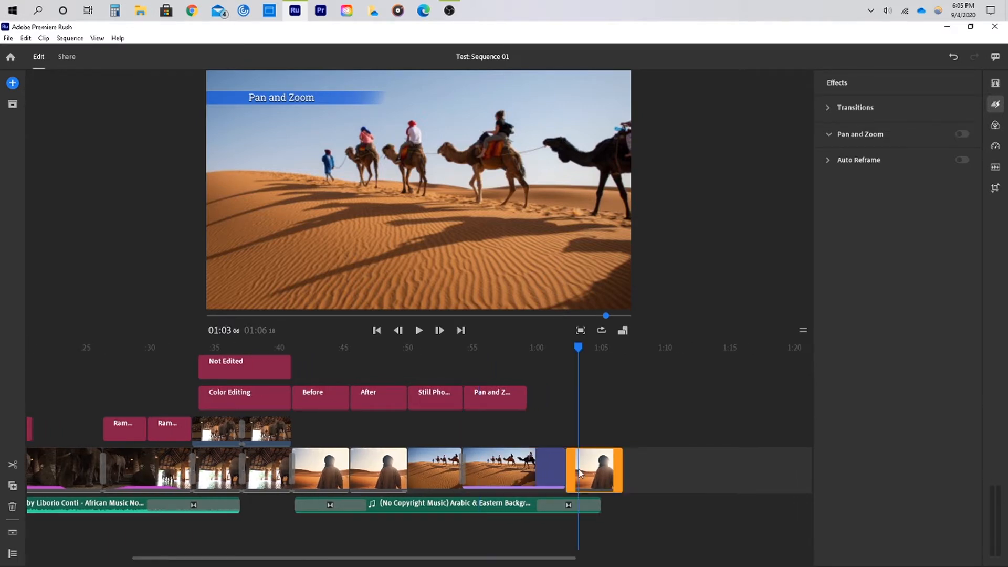
mouse_move(880, 162)
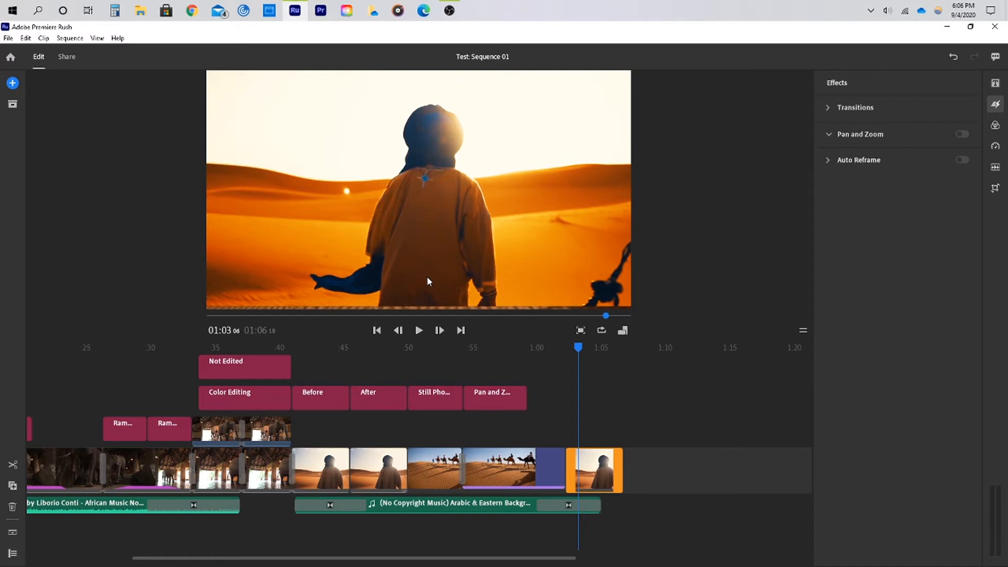
left_click(622, 330)
left_click(599, 286)
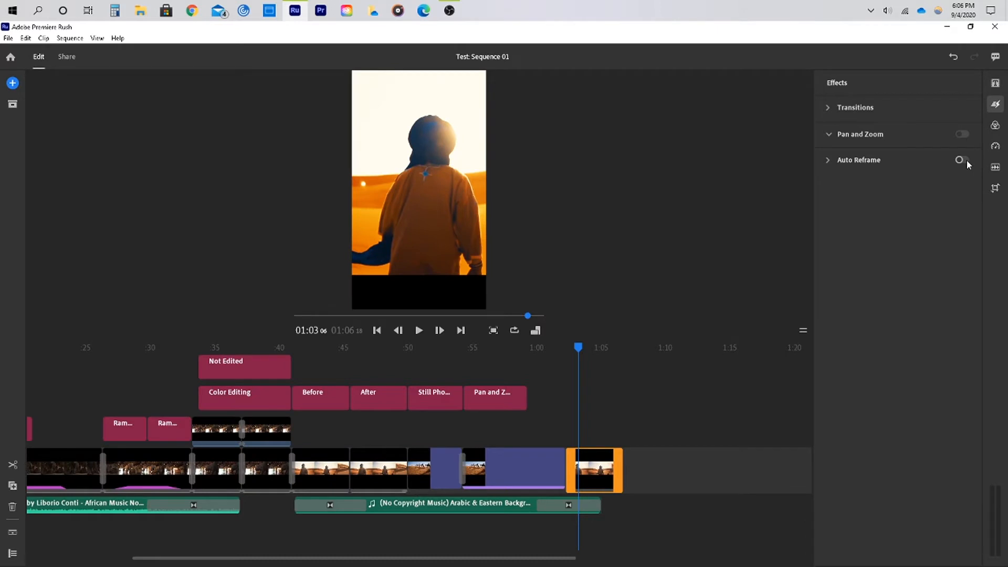
Turn on Auto Reframe for the last clip and play it back from shortly before it
left_click(962, 160)
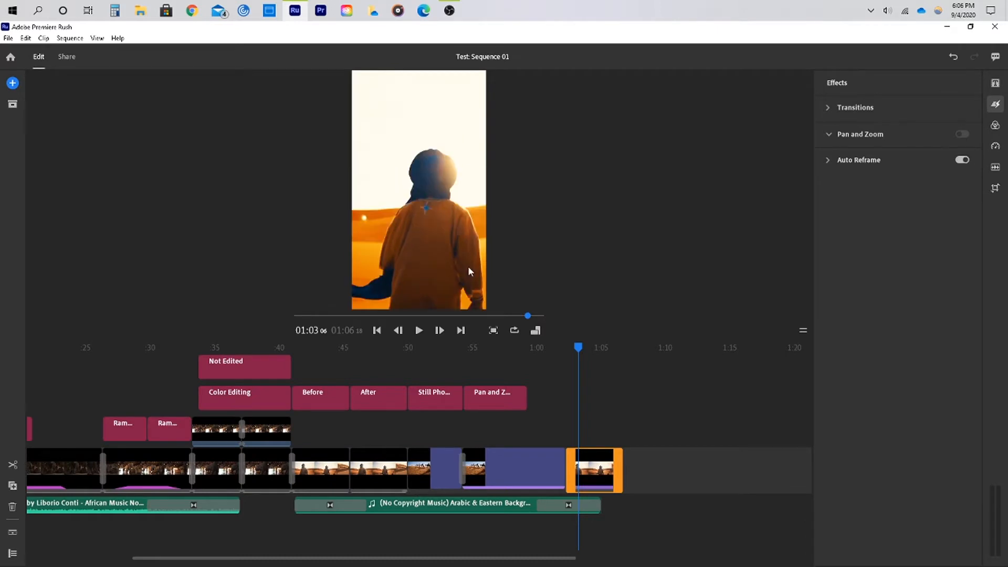
left_click(420, 330)
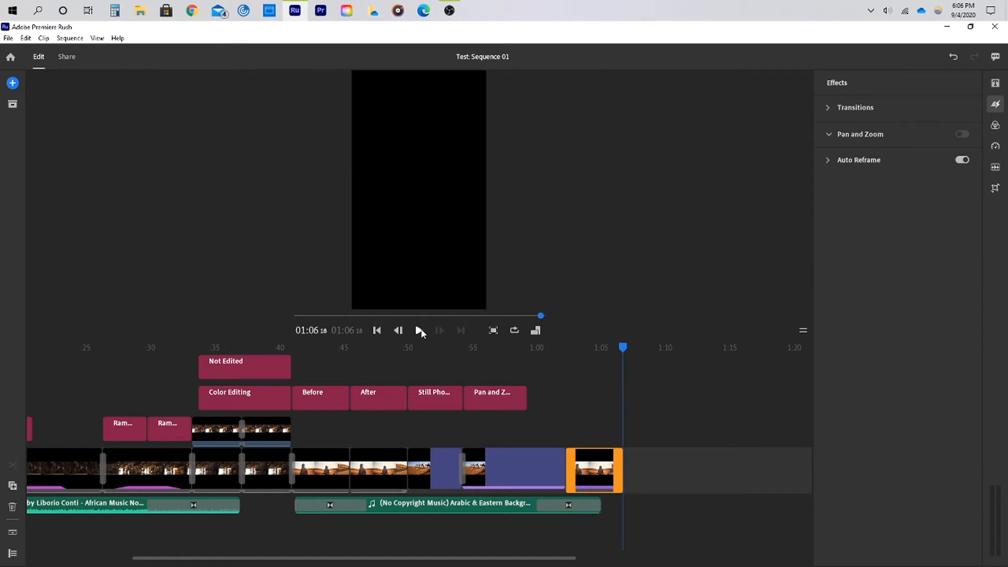
left_click(566, 349)
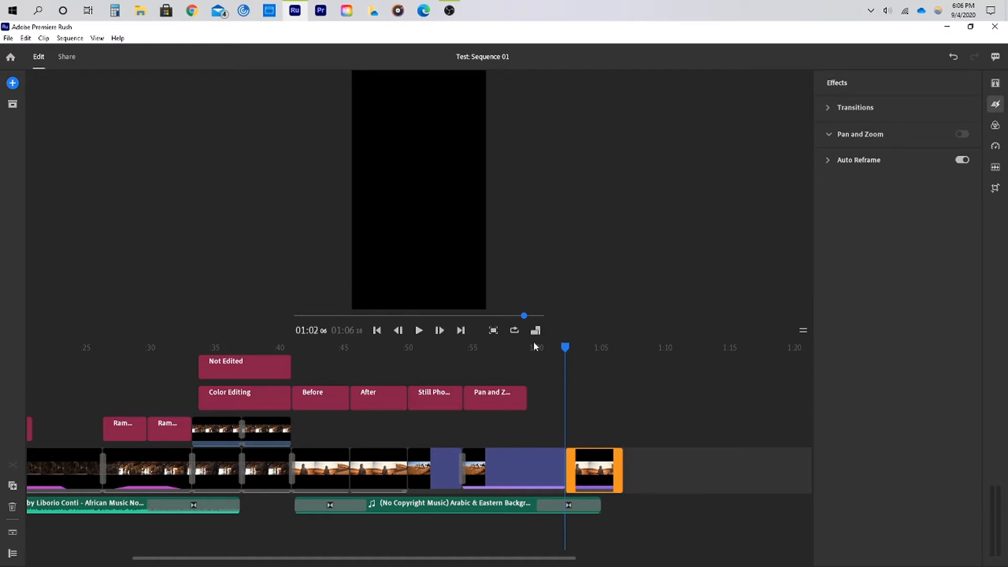
left_click(418, 330)
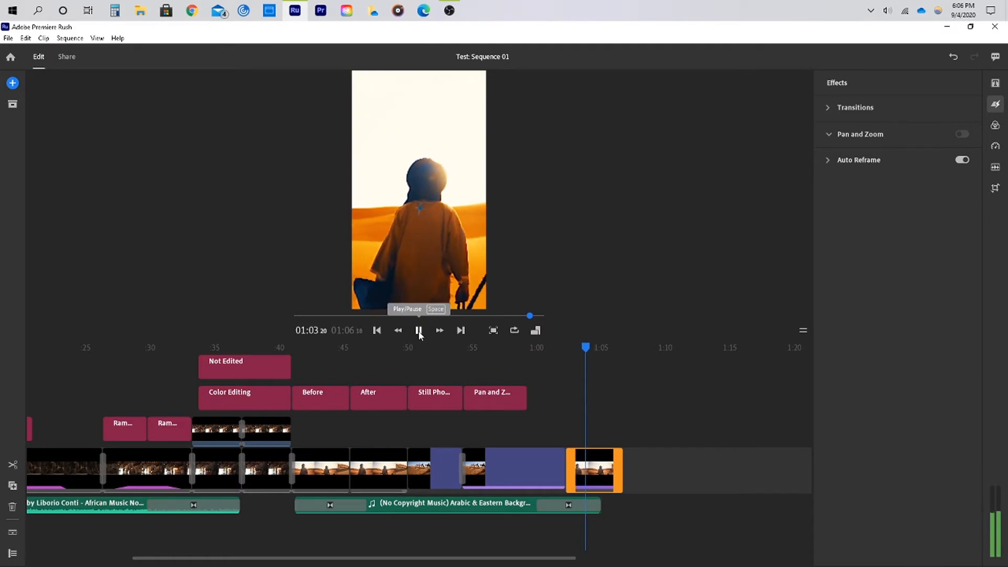
left_click(419, 330)
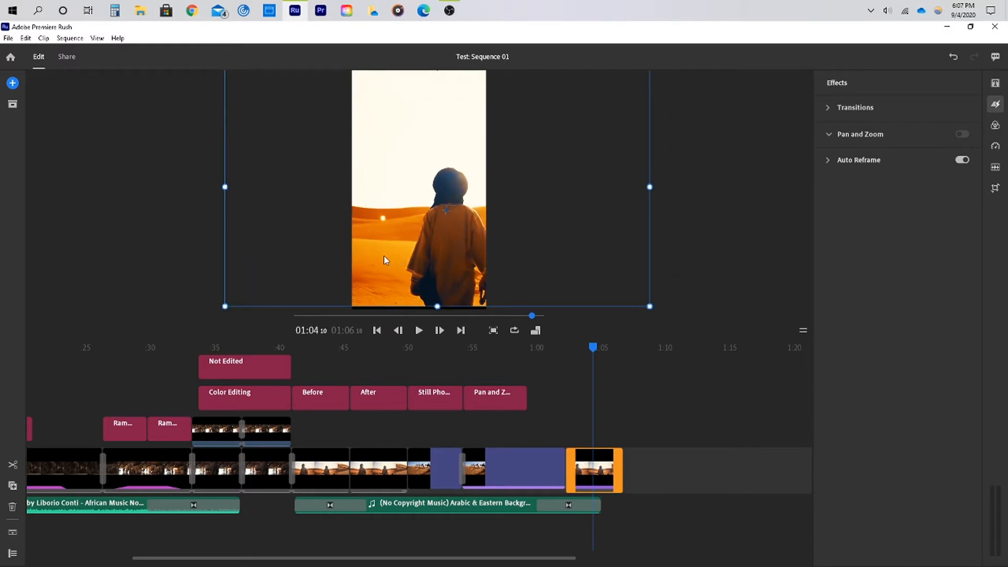
Reposition the clip within the vertical frame in the preview and replay it
mouse_move(384, 257)
left_mouse_down()
mouse_move(412, 266)
mouse_move(395, 257)
left_mouse_up()
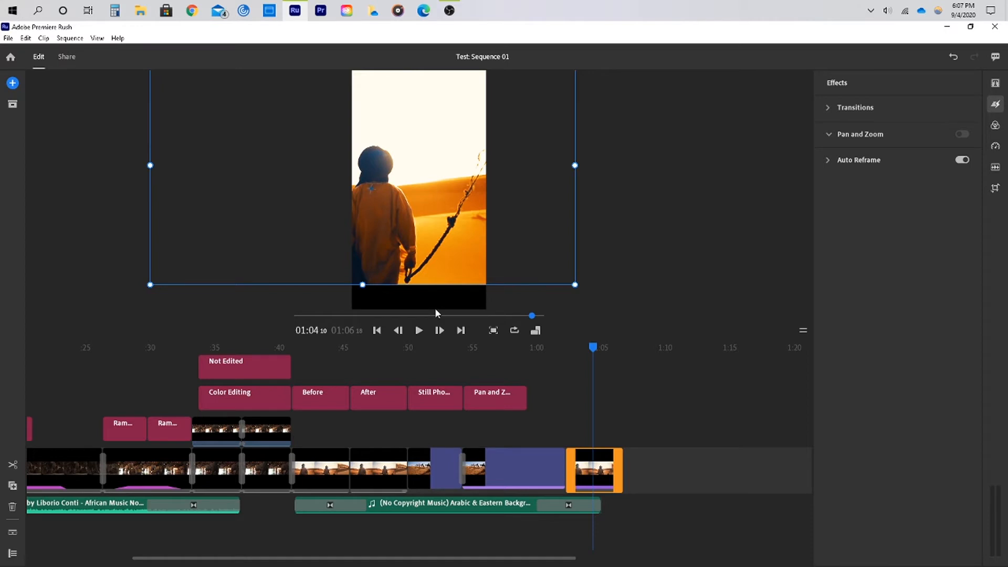
key("Up")
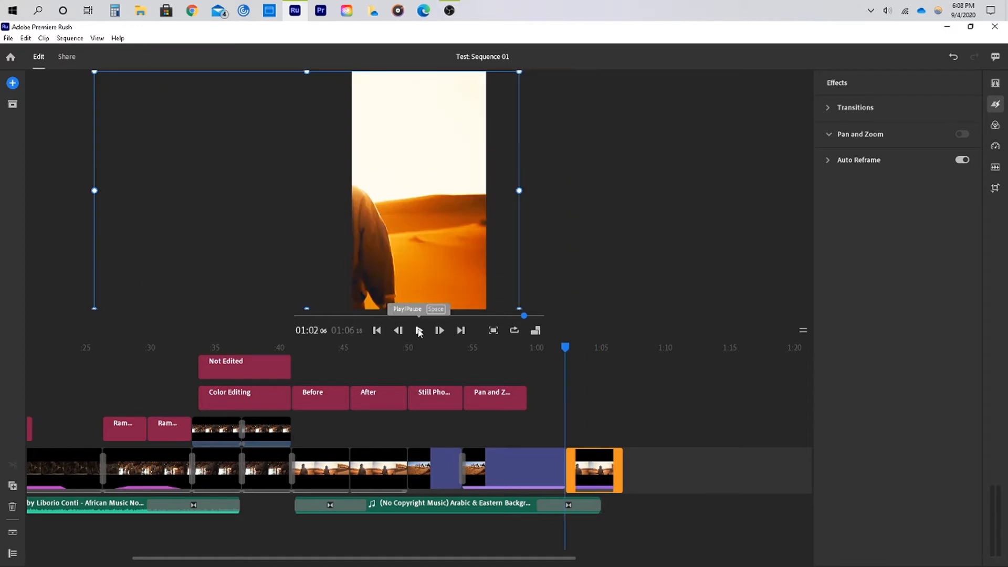
left_click(419, 331)
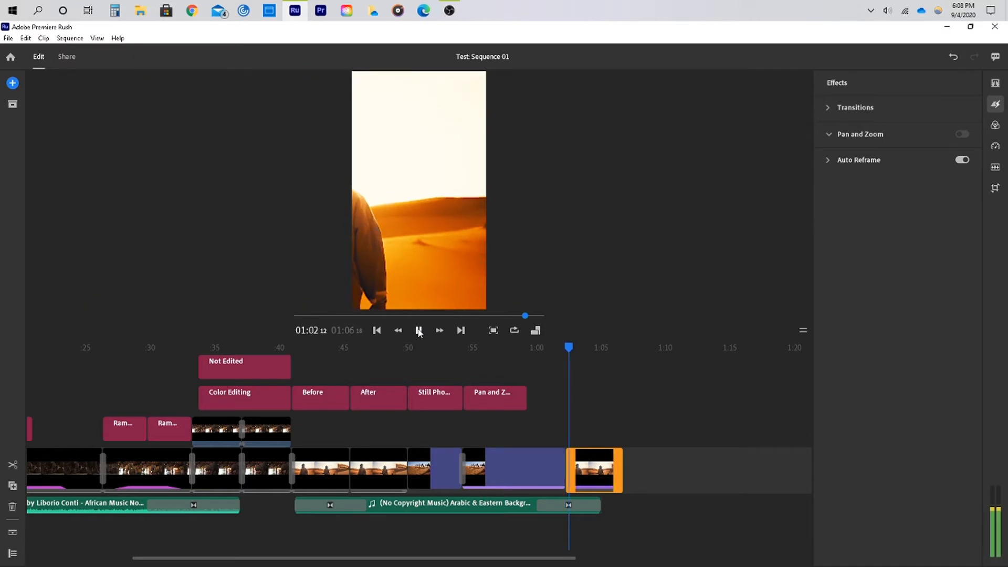
left_click(419, 331)
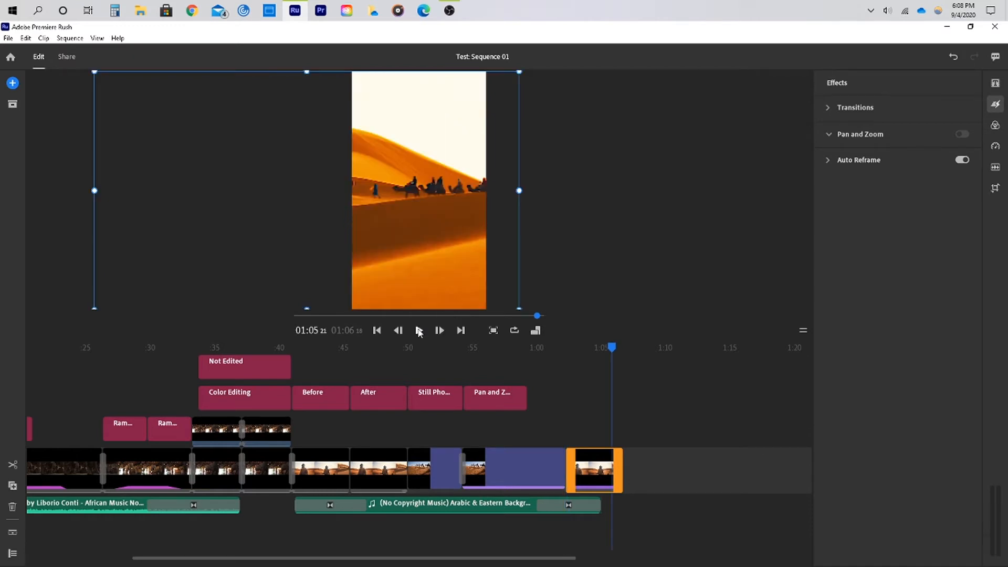
Close the Effects panel and step the playhead back to the start of the sequence
mouse_move(862, 162)
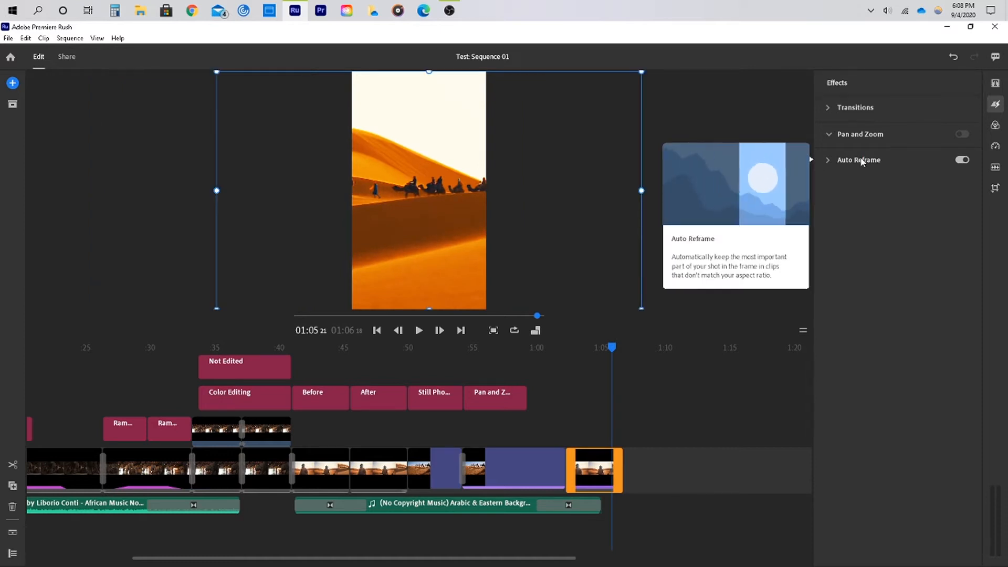
left_click(996, 104)
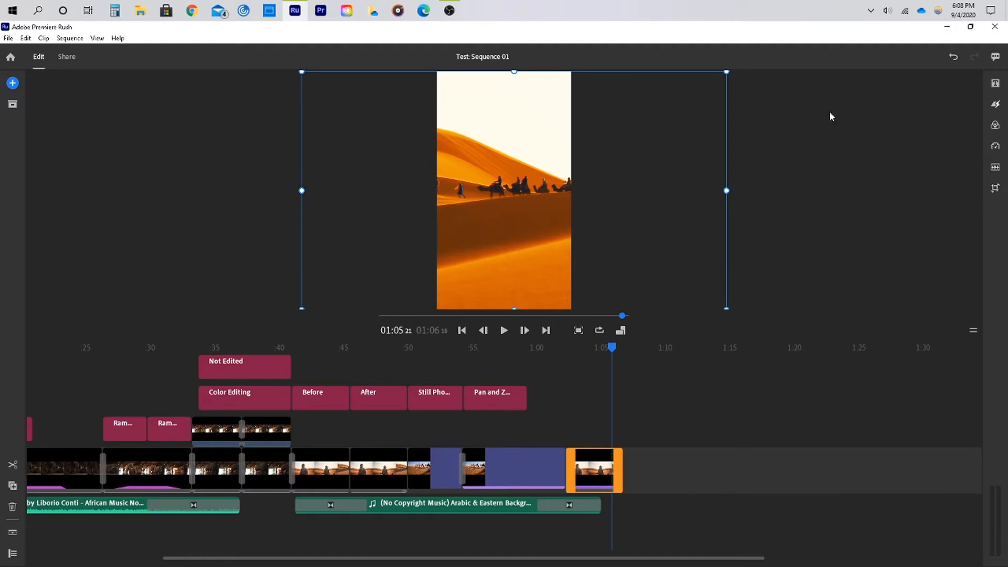
left_click(462, 330)
left_click(461, 330)
left_click(462, 331)
left_click(461, 331)
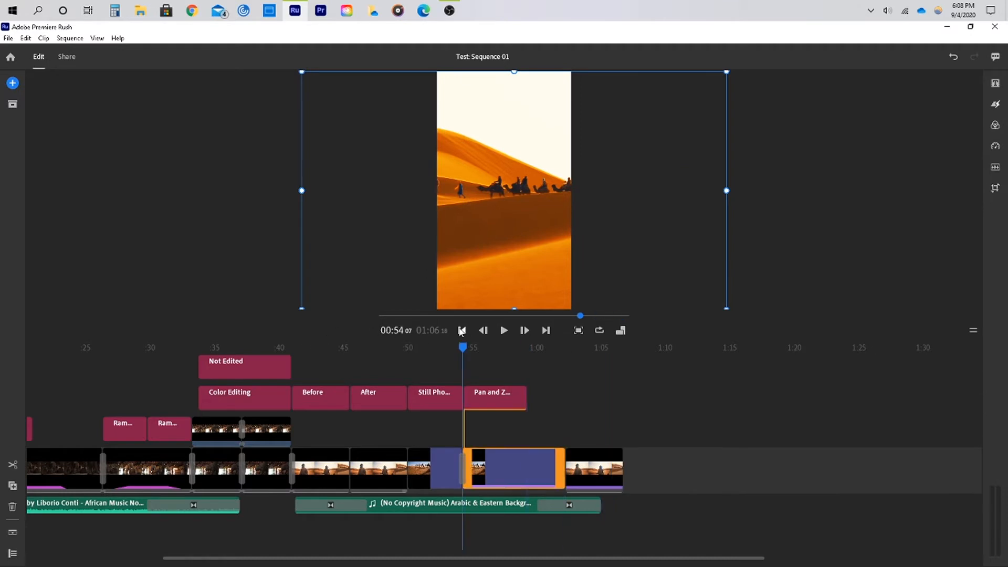
left_click(462, 330)
left_click(461, 330)
left_click(461, 331)
left_click(462, 330)
left_click(461, 331)
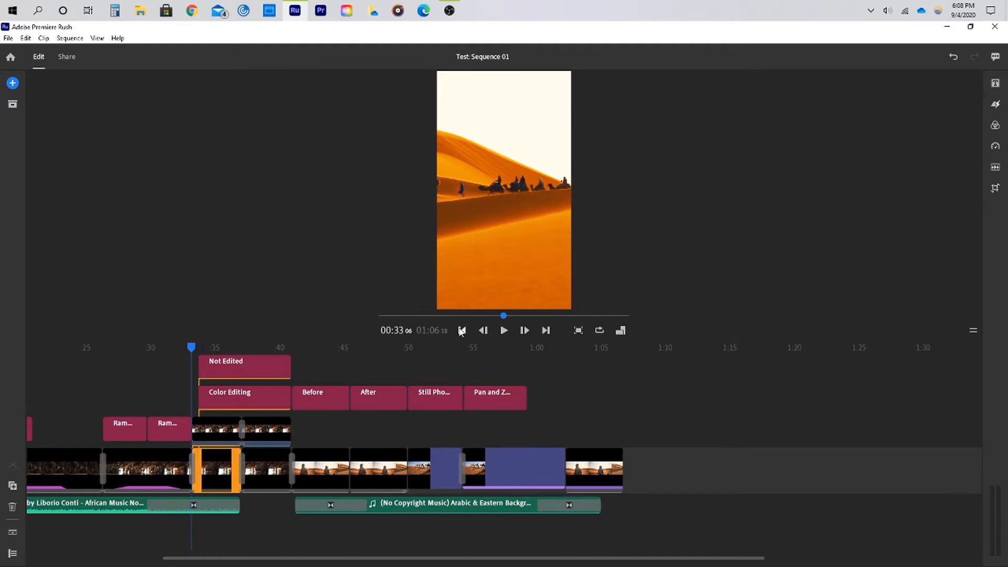
left_click(462, 330)
left_click(461, 330)
left_click(461, 331)
left_click(462, 331)
left_click(462, 331)
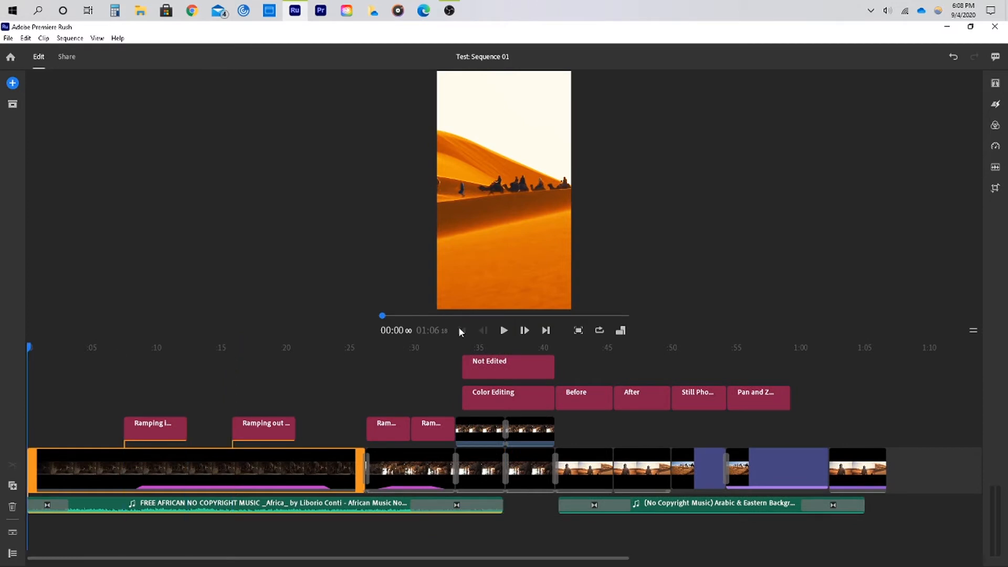
mouse_move(995, 83)
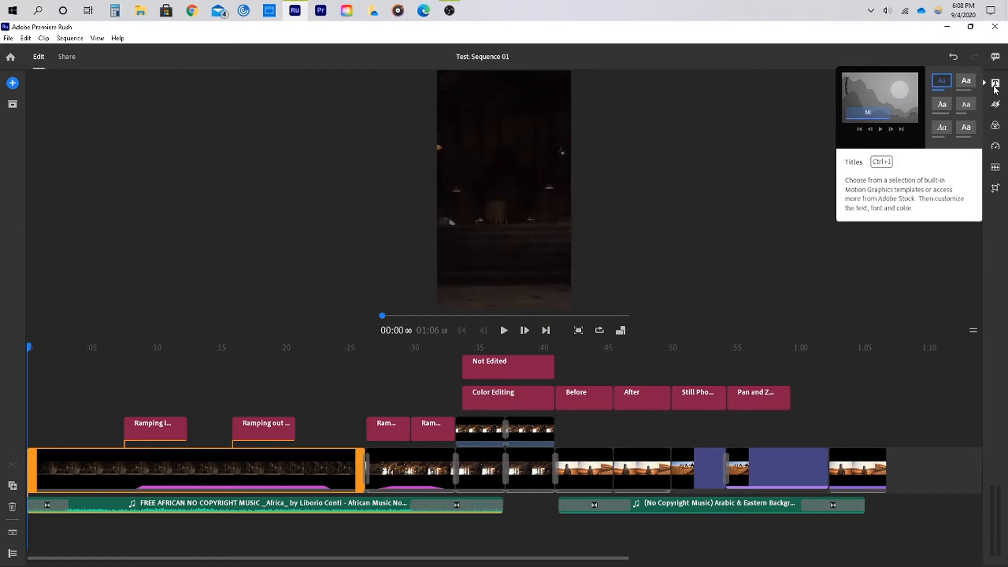
mouse_move(996, 129)
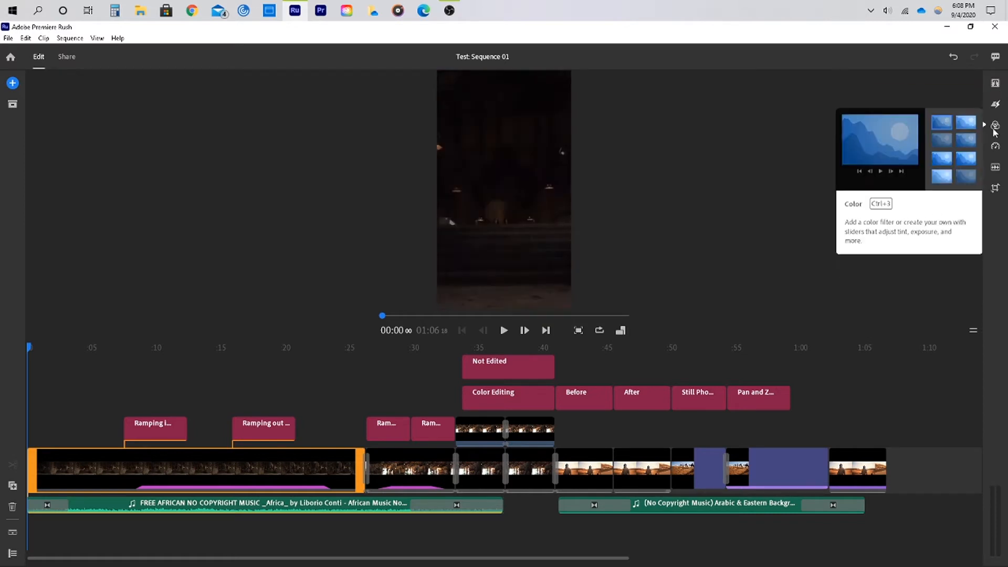
Try to add the Modern Title With Expanding template from the additional titles library onto the timeline
left_click(996, 84)
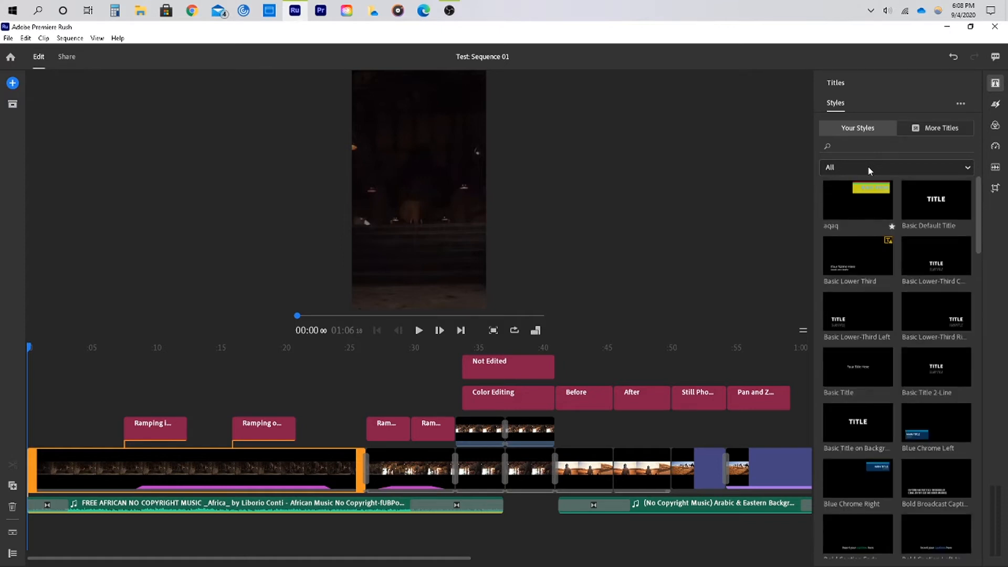
left_click(920, 129)
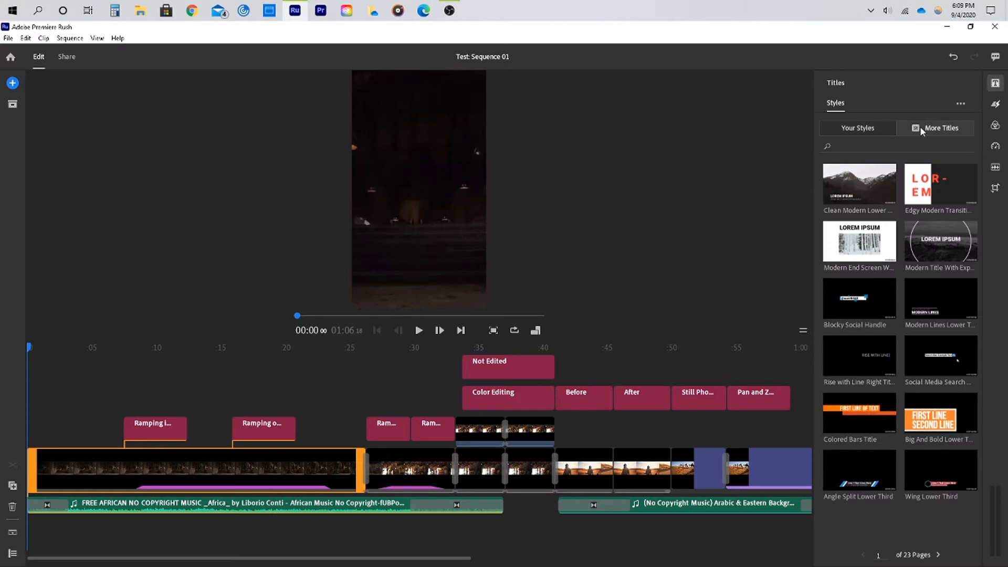
mouse_move(946, 245)
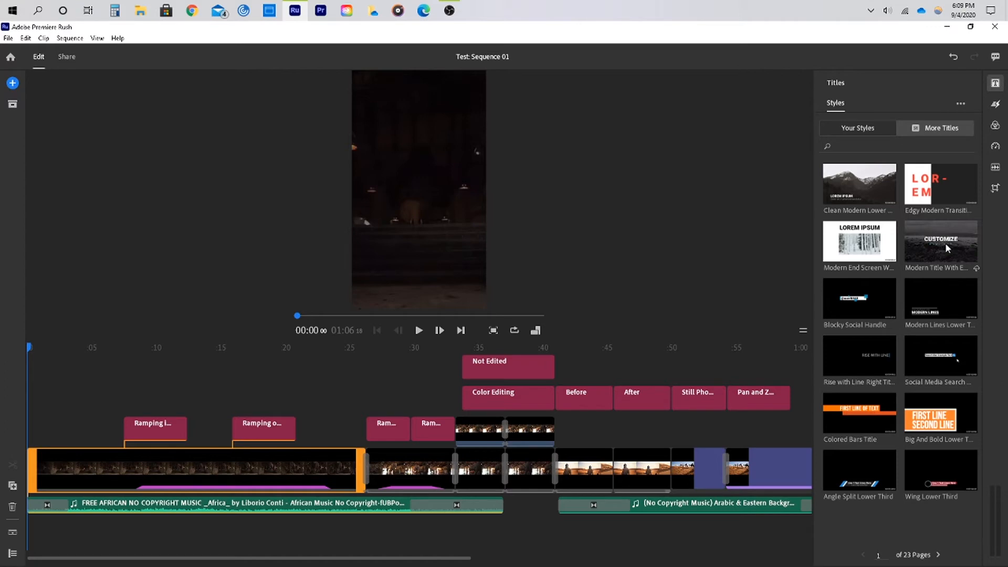
left_click_drag(945, 243, 624, 382)
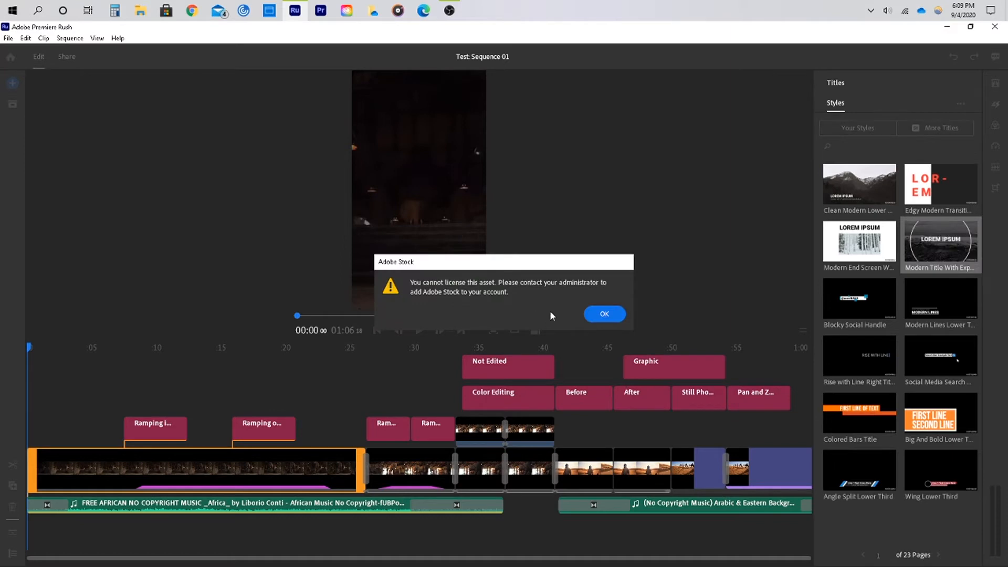
left_click(589, 317)
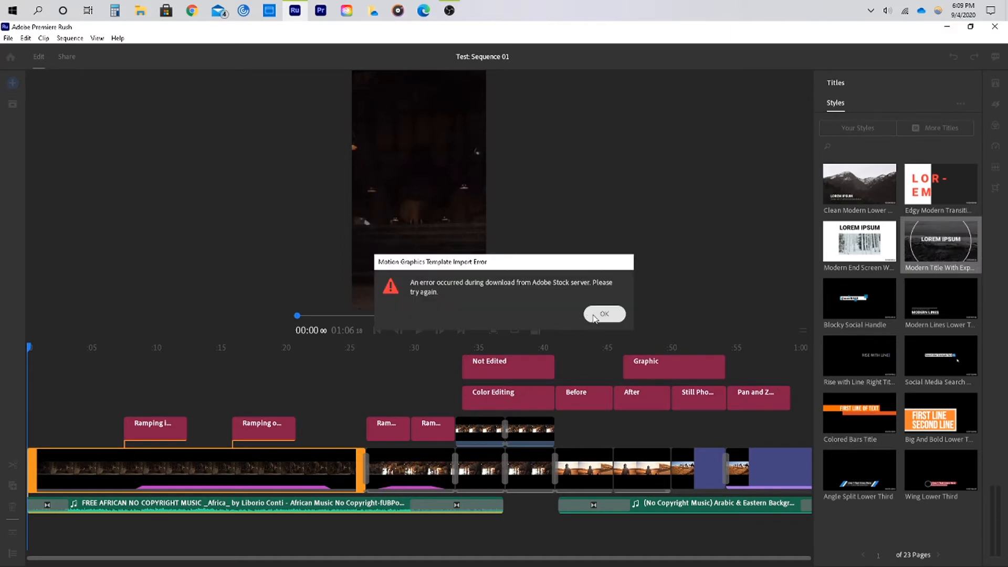
left_click(594, 318)
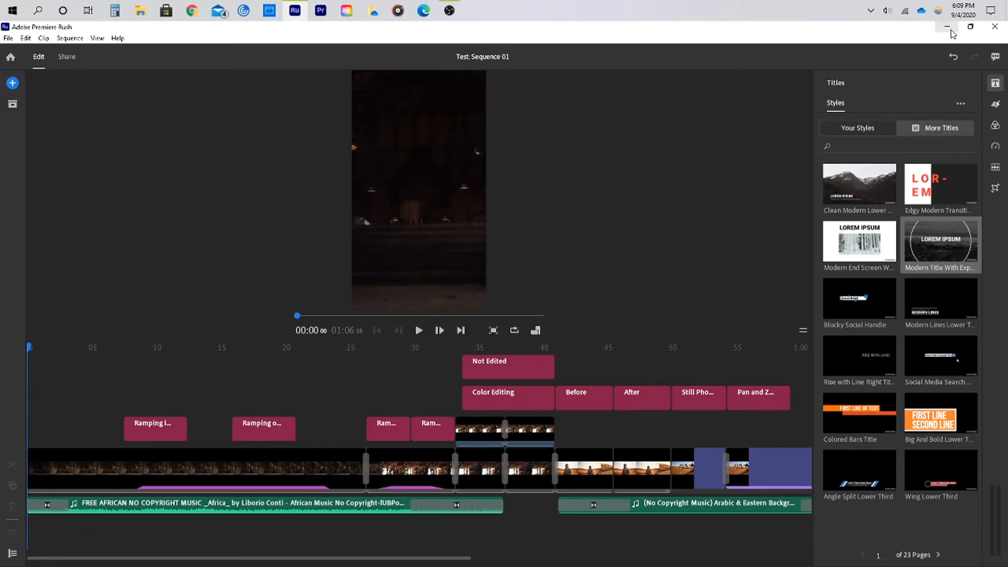
Add the Blue Chrome Left title to the timeline above the After clip at about 46 seconds and select it
left_click(847, 132)
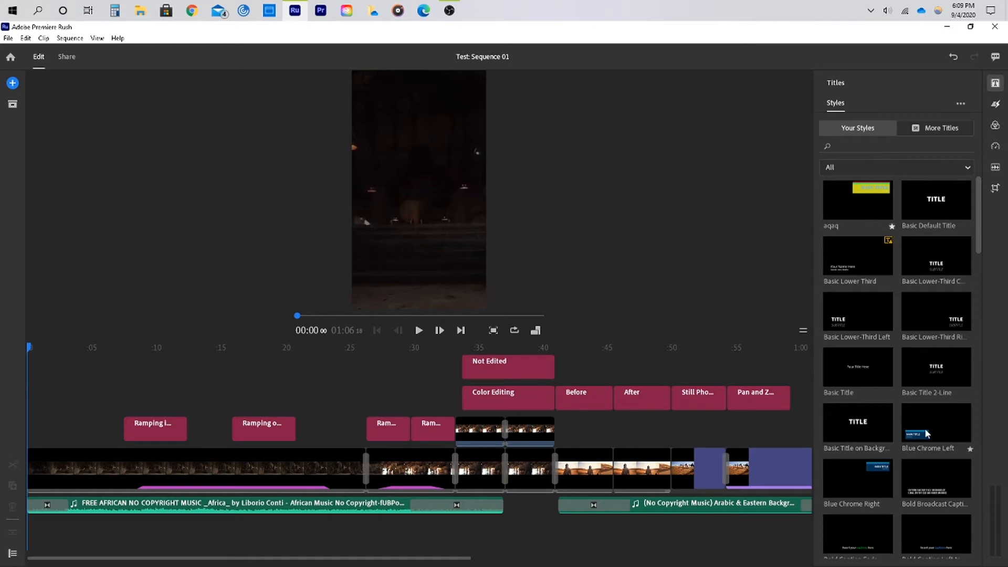
left_click_drag(927, 435, 614, 365)
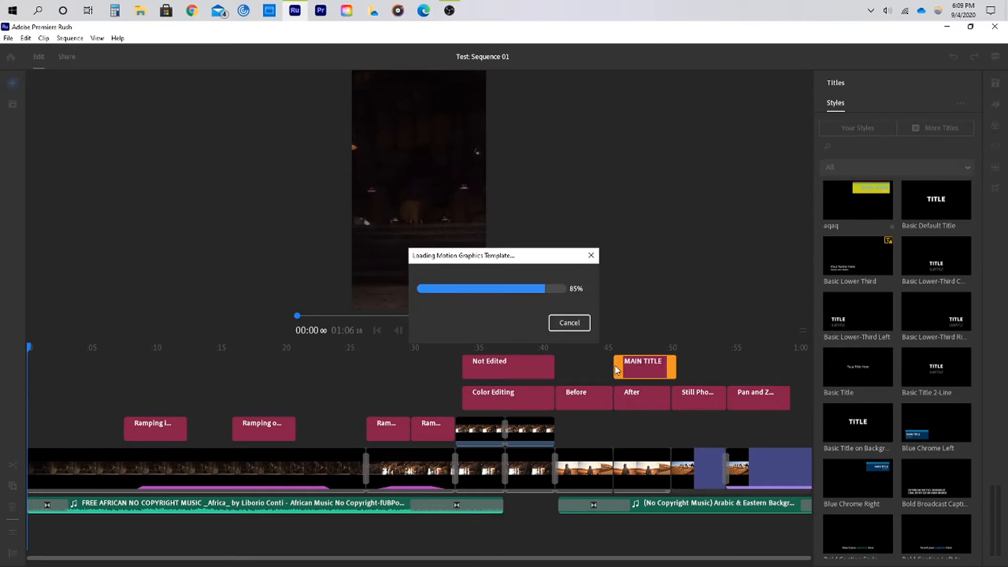
left_click(638, 349)
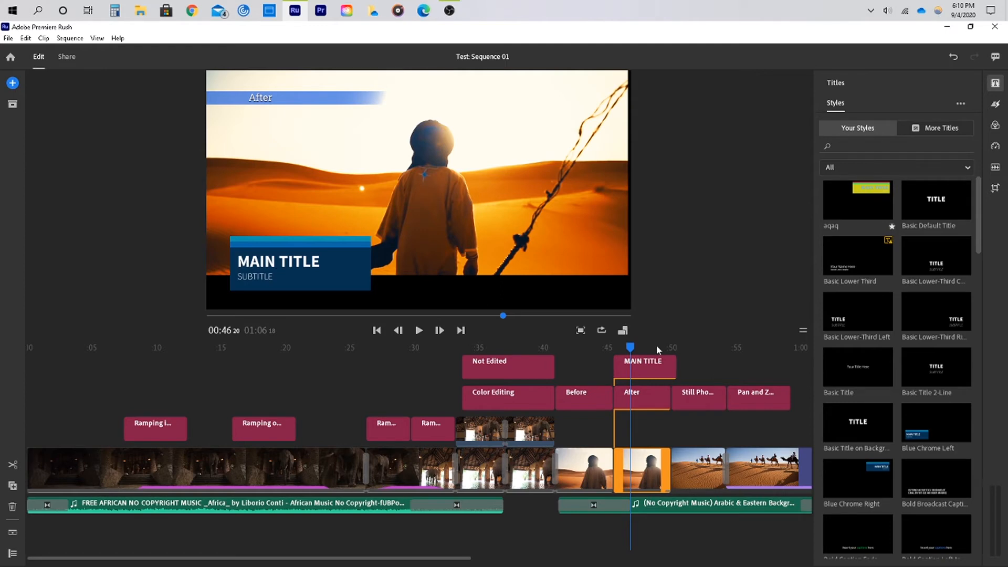
left_click(645, 373)
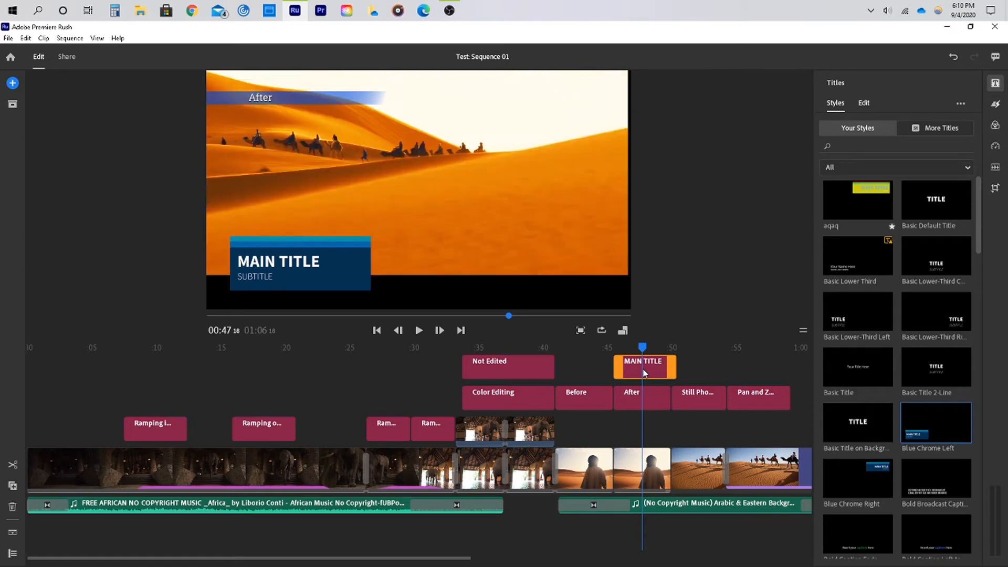
Edit the title and replace the main title text with "Sample"
left_click(865, 104)
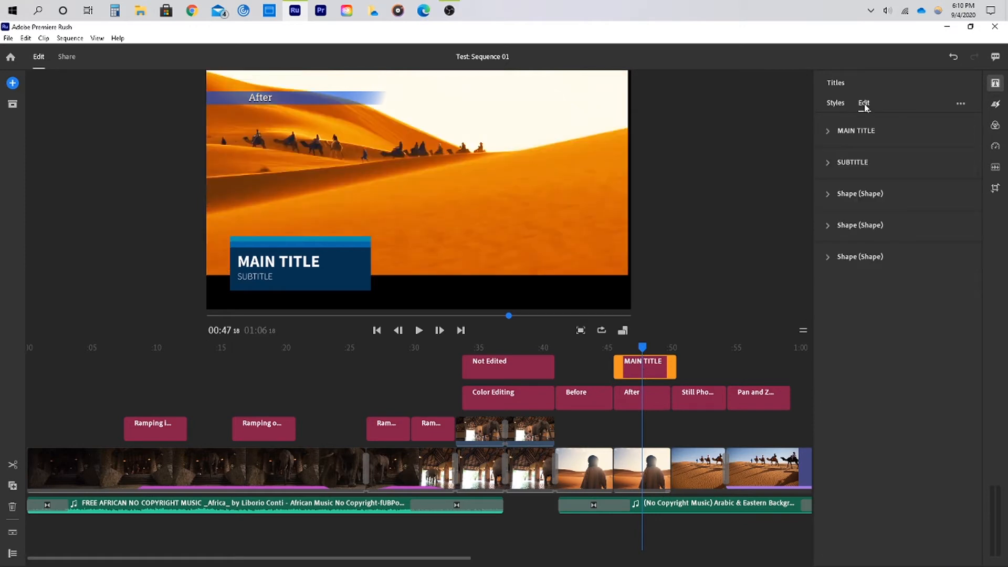
left_click(297, 262)
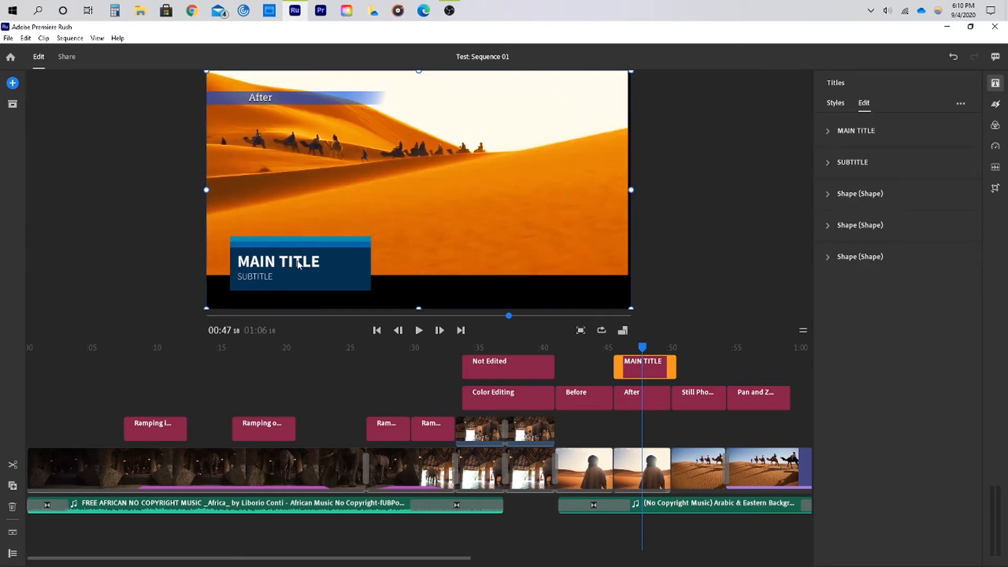
double_click(297, 261)
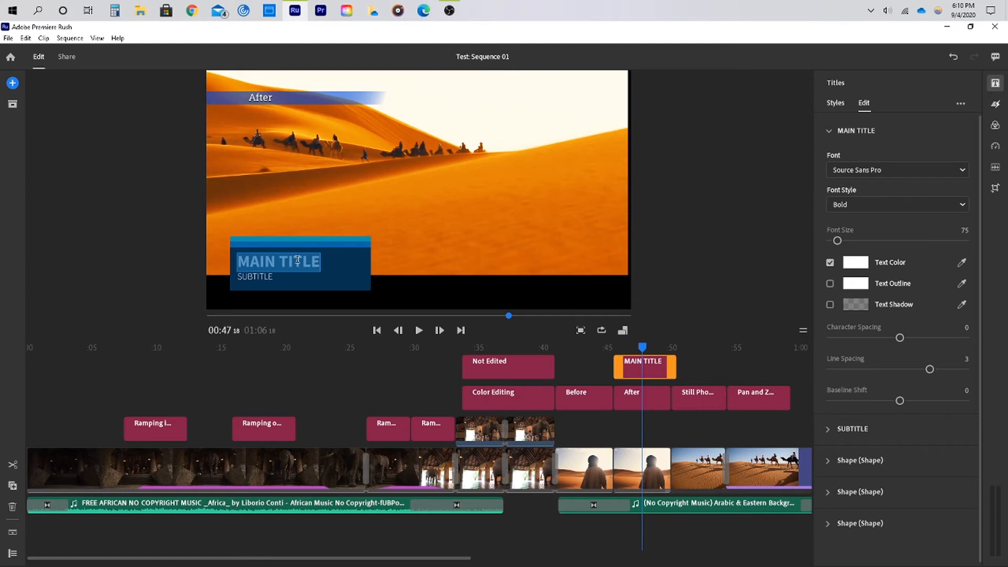
type("Sample")
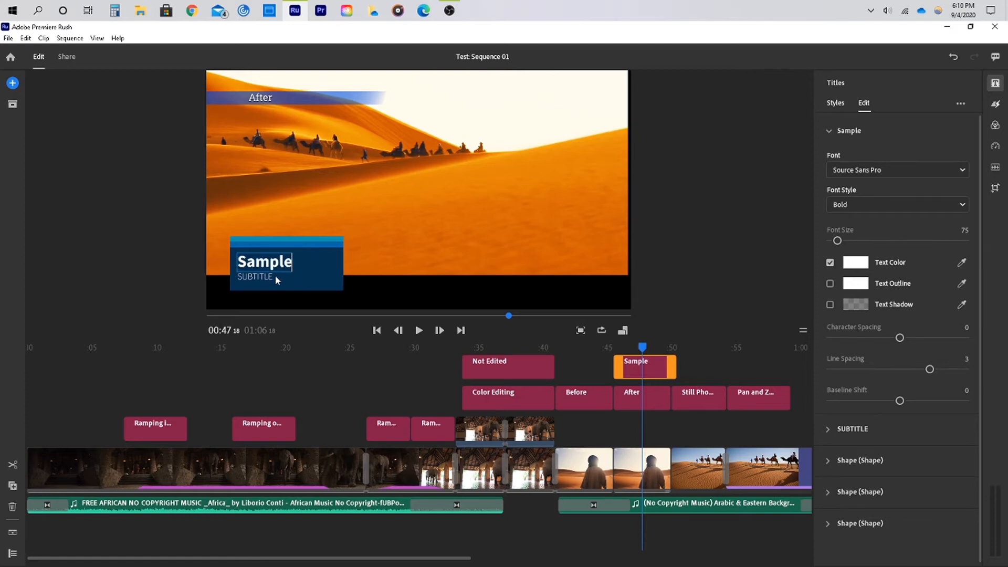
Expand the title's text and shape sections one by one to inspect their formatting options
left_click(922, 131)
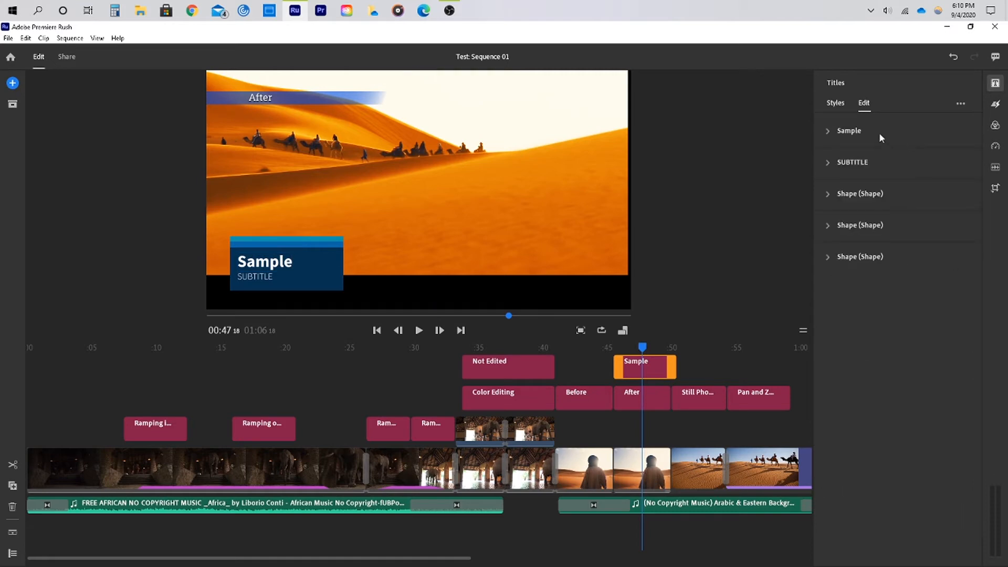
left_click(846, 133)
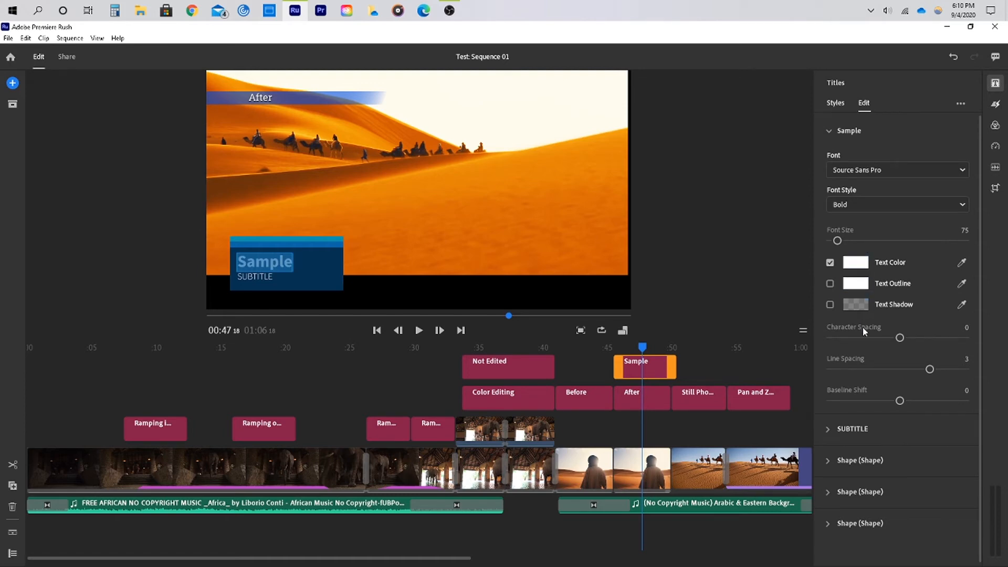
left_click(853, 430)
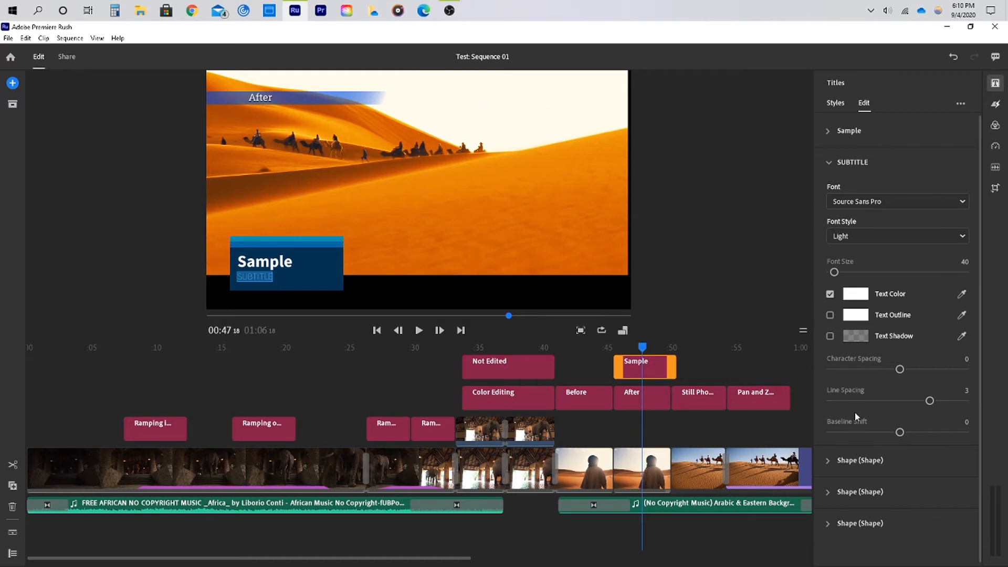
left_click(839, 160)
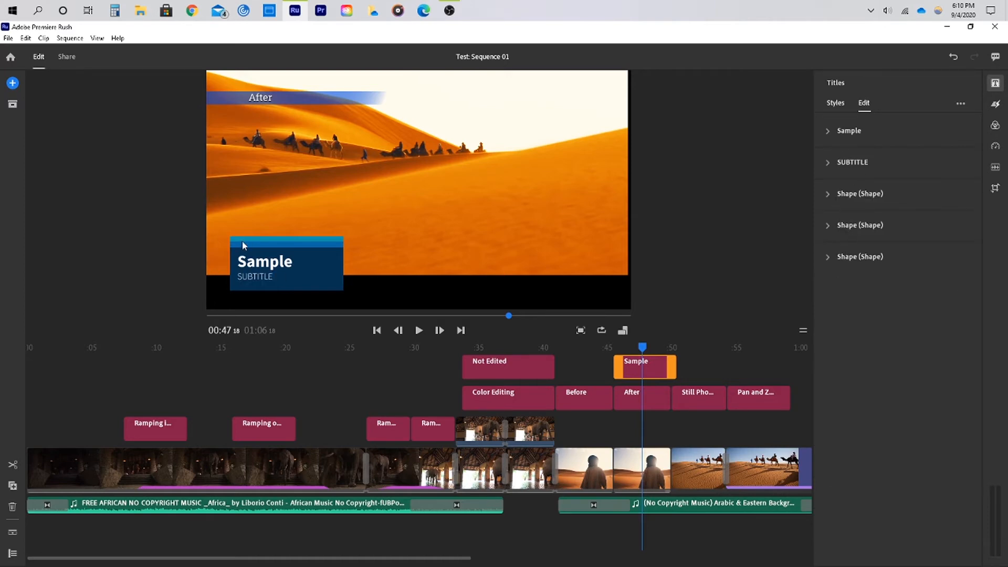
left_click(844, 195)
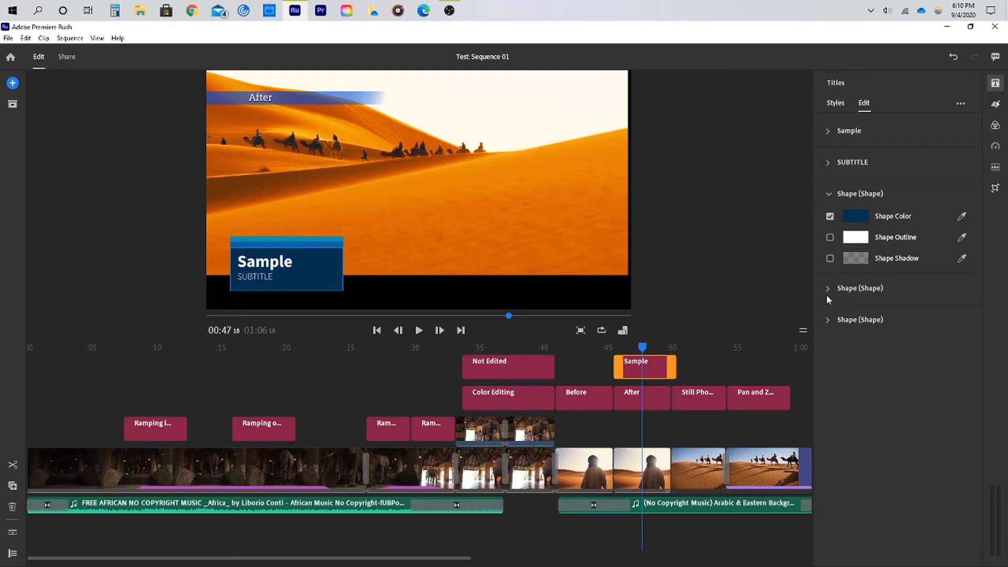
left_click(848, 290)
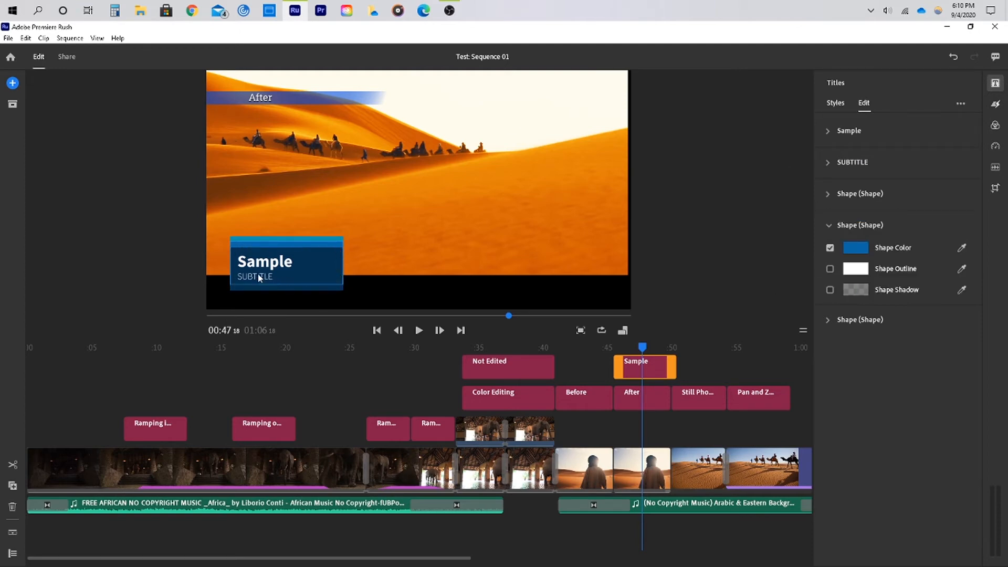
left_click(856, 320)
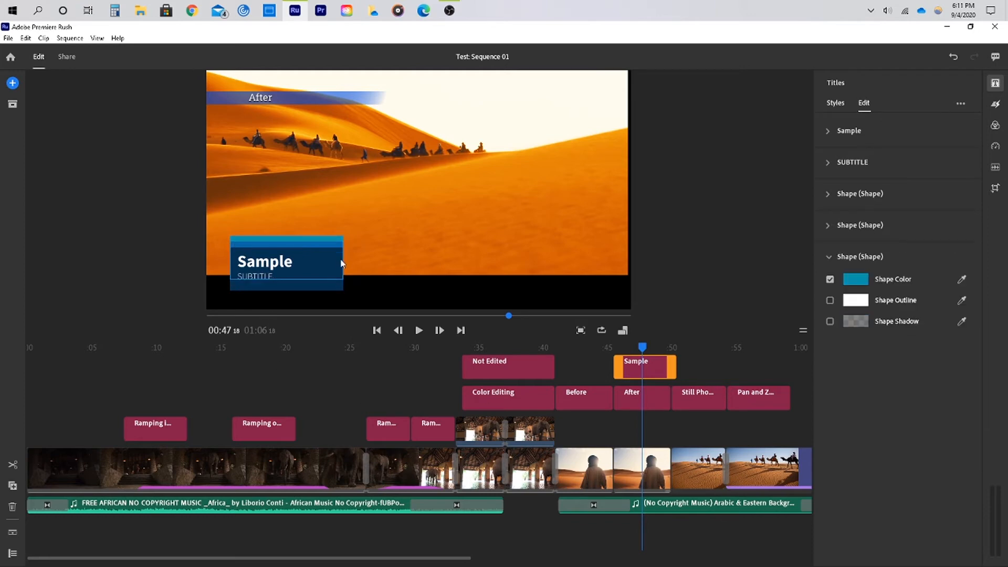
Set the first shape's color to a bright green, 0EC22C
left_click(855, 194)
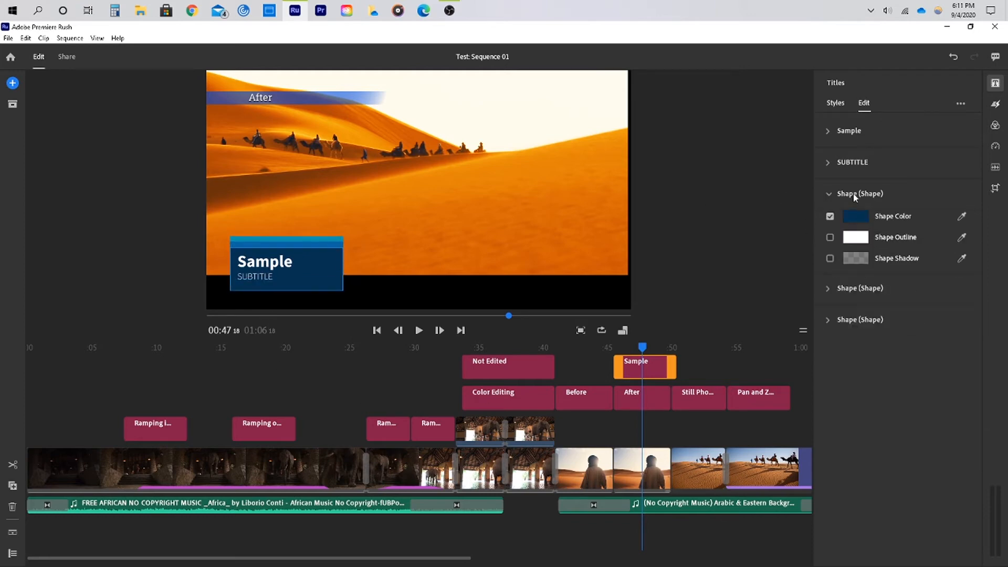
left_click(856, 216)
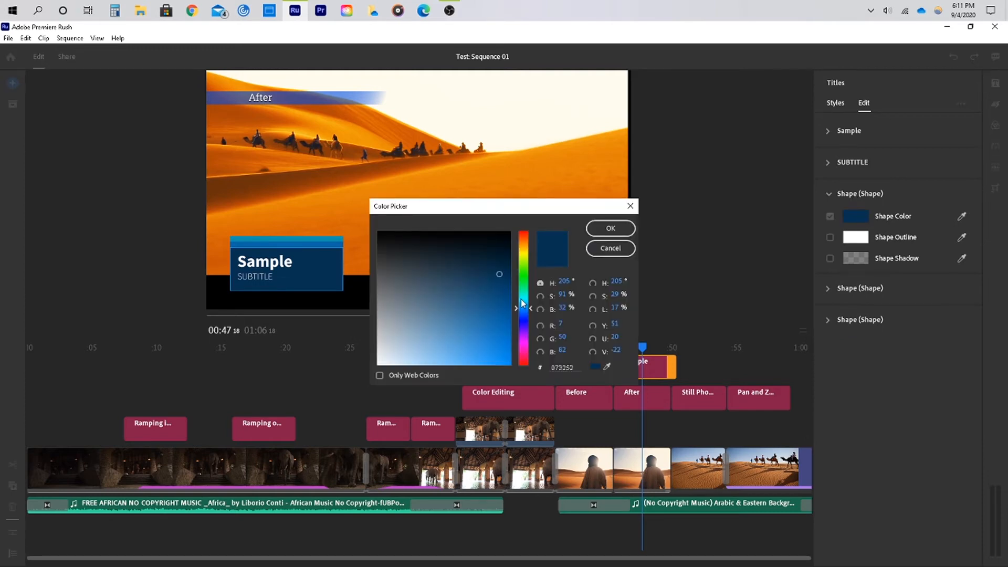
left_click_drag(522, 303, 522, 281)
left_click(501, 332)
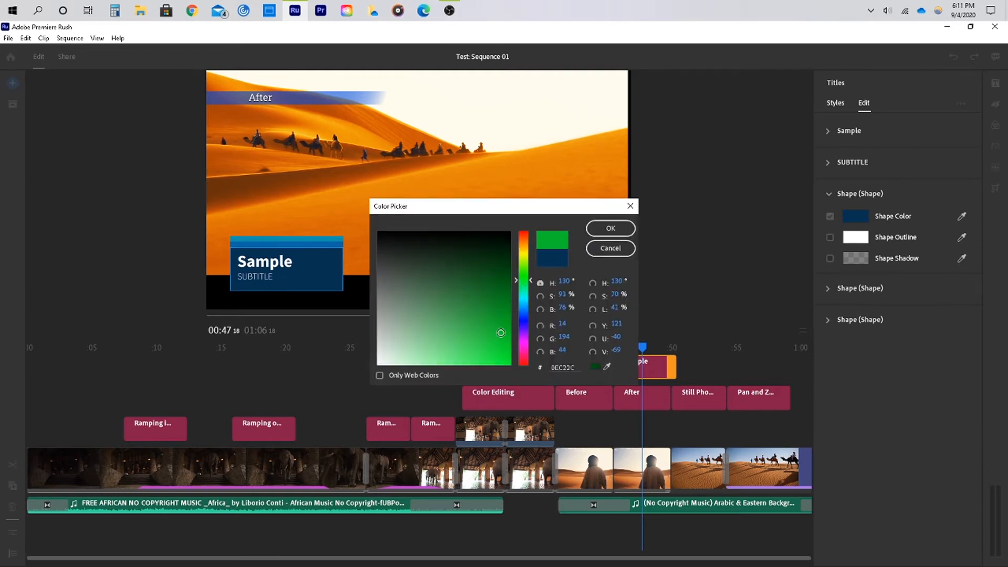
left_click(611, 228)
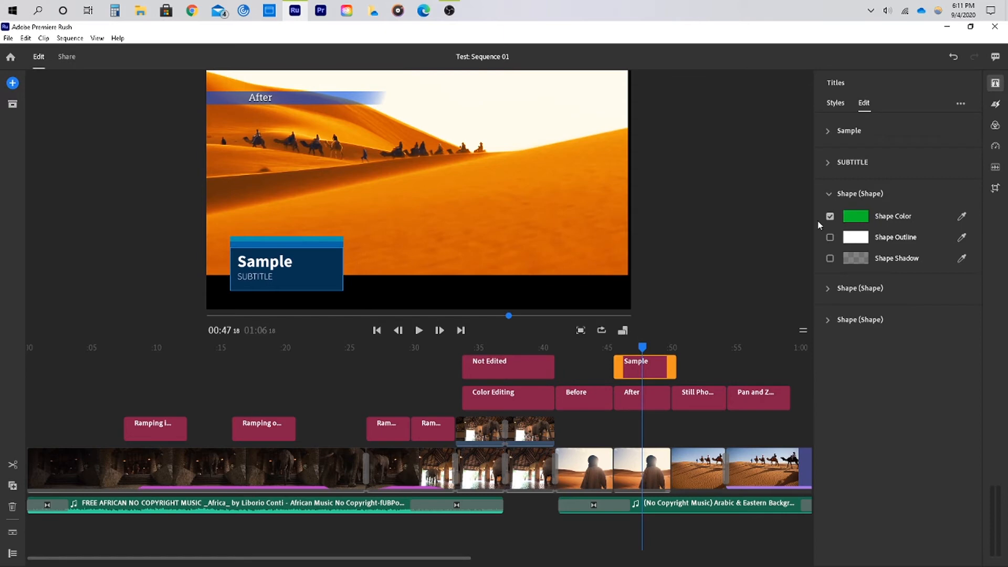
Set the second shape's color to a darker green, 0E720C
left_click(859, 288)
left_click(856, 247)
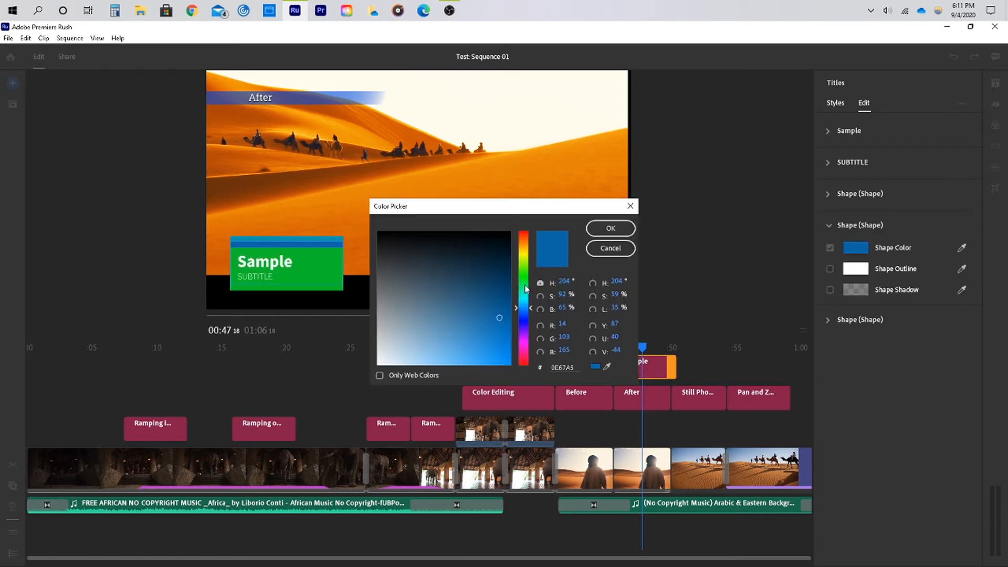
left_click_drag(524, 309, 525, 280)
left_click(495, 289)
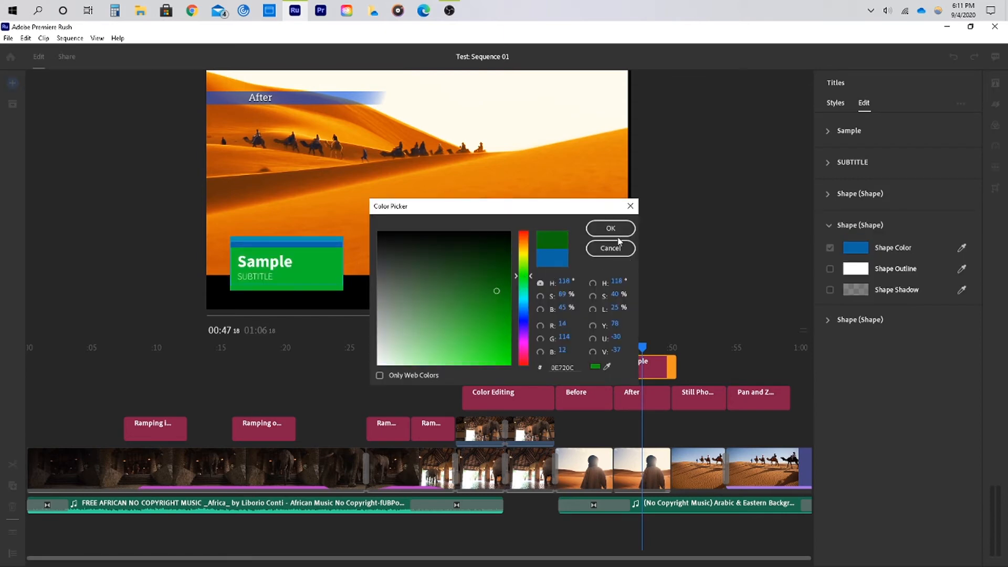
left_click(611, 228)
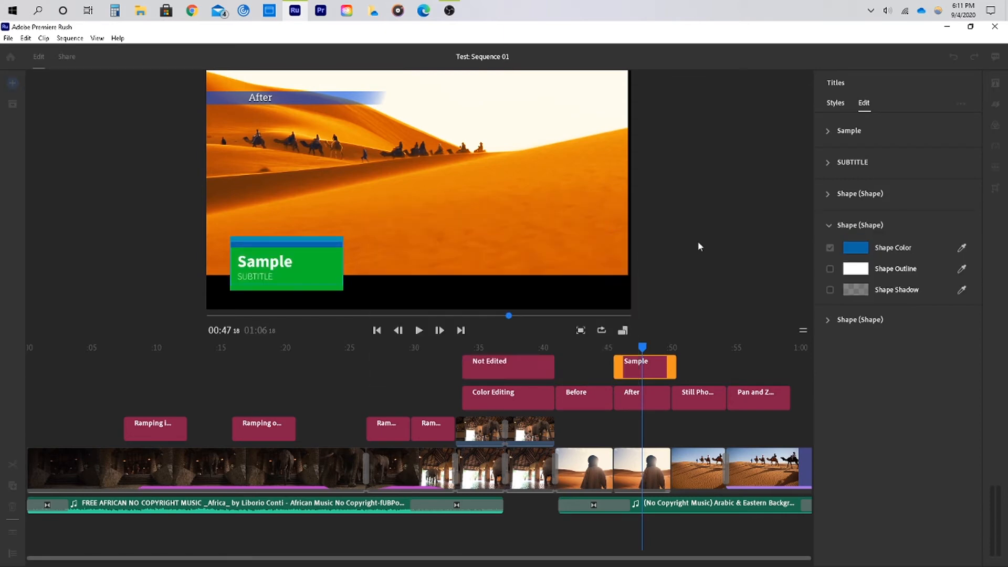
Set the third shape's color to a very dark green
left_click(851, 319)
left_click(857, 279)
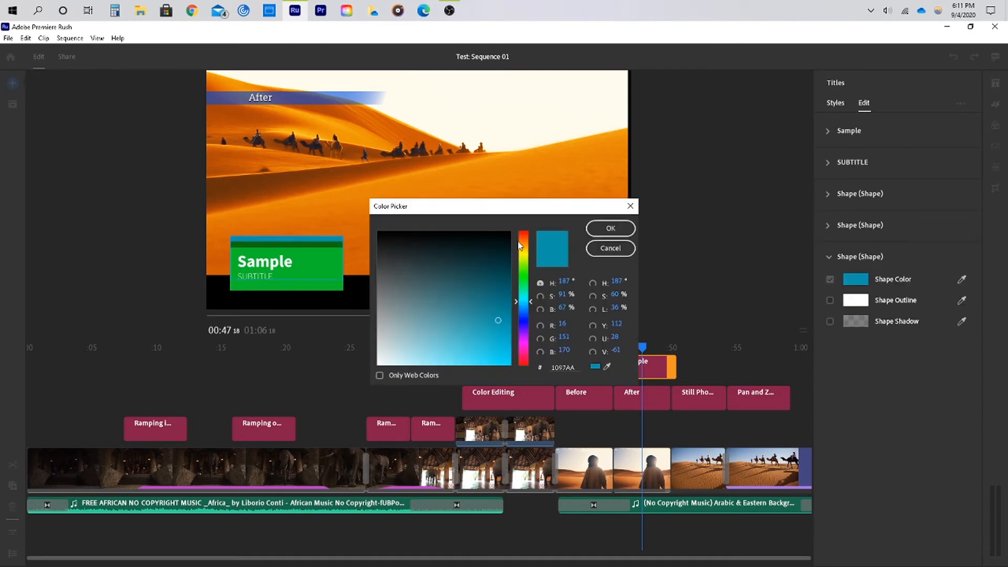
left_click(525, 274)
left_click(495, 256)
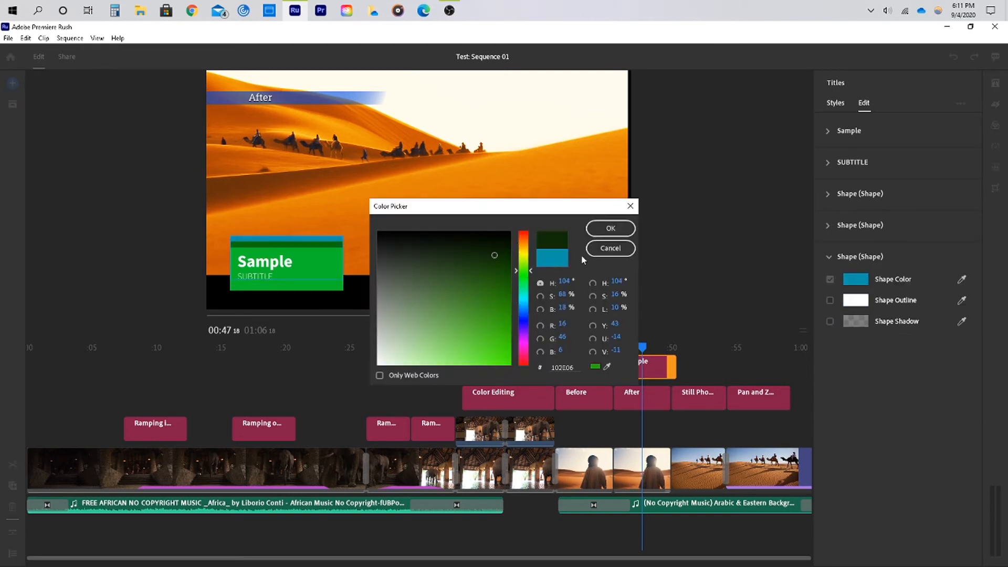
left_click(612, 229)
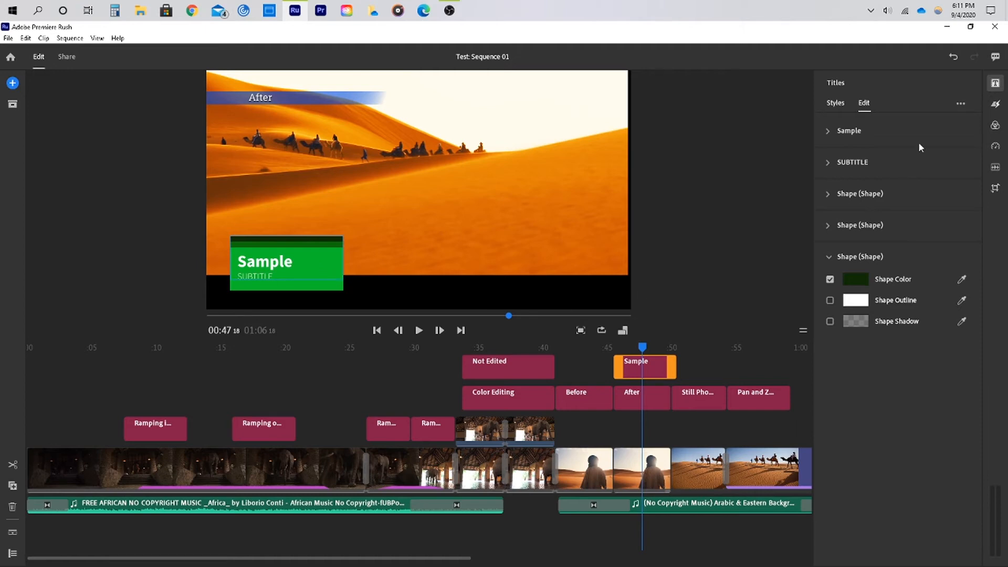
Save the customized title as a template named "maker exchange"
left_click(961, 104)
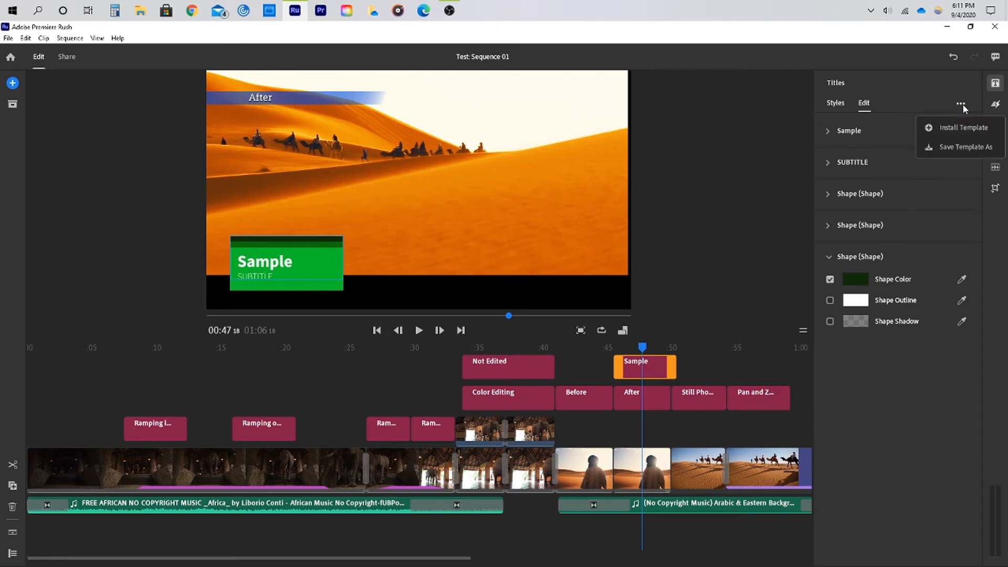
left_click(965, 153)
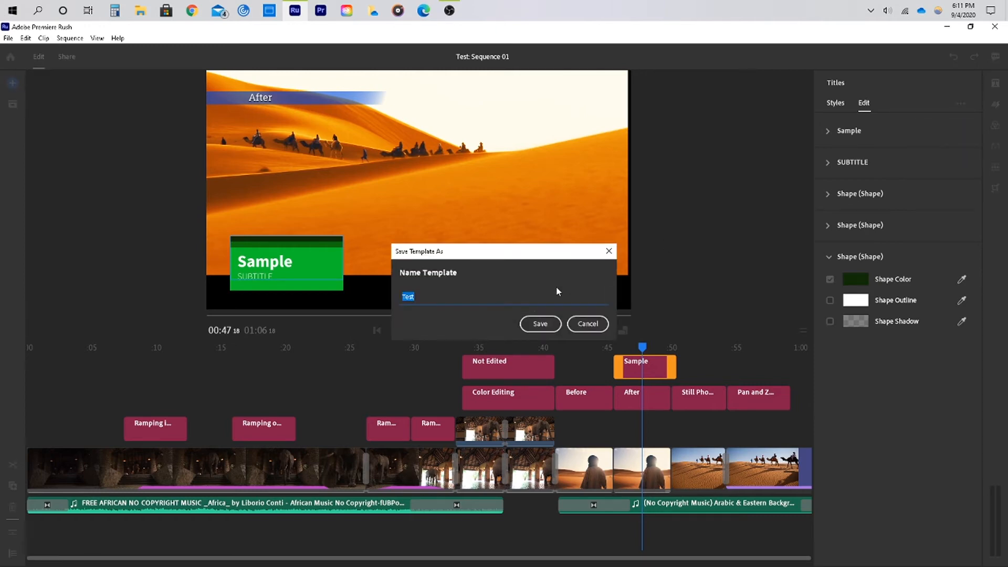
type("maker exchange")
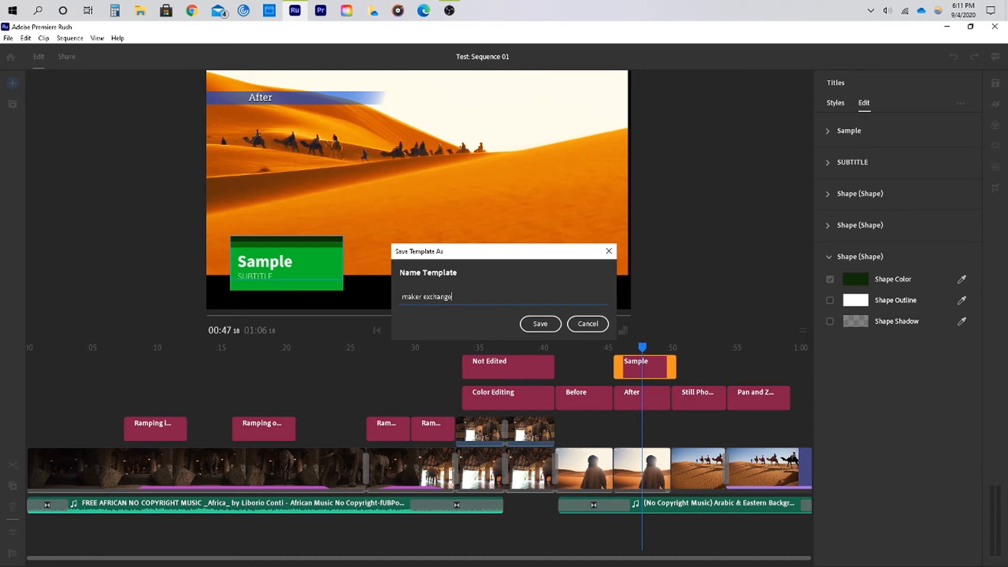
left_click(546, 324)
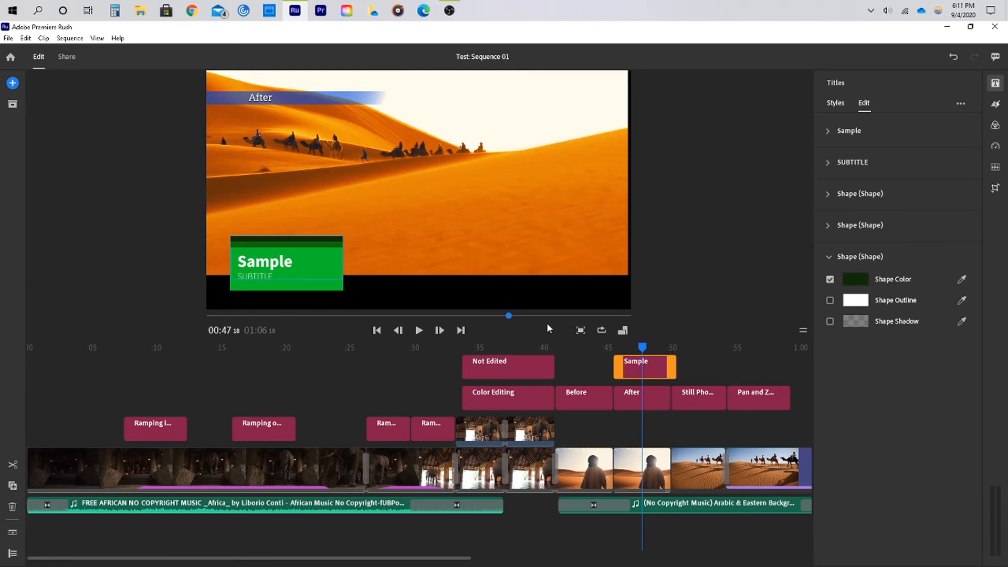
Browse the saved title styles, filtering the list by Recent and then by Favorites
left_click(836, 104)
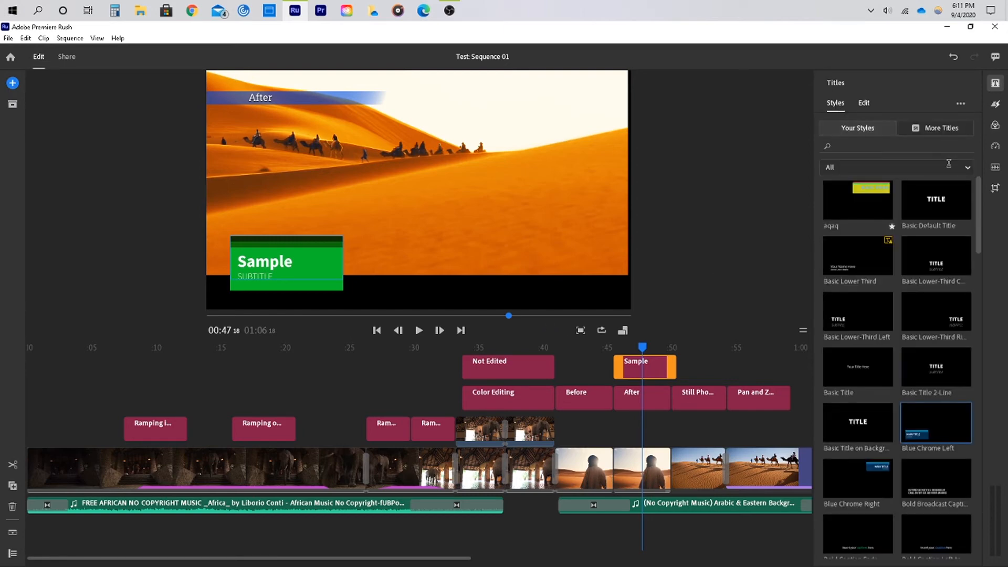
left_click(952, 168)
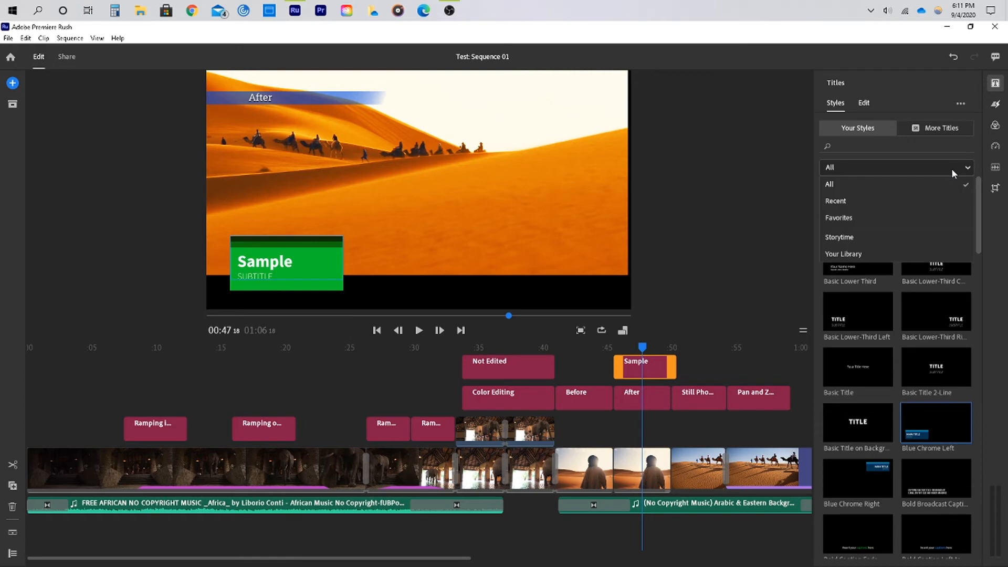
left_click(856, 200)
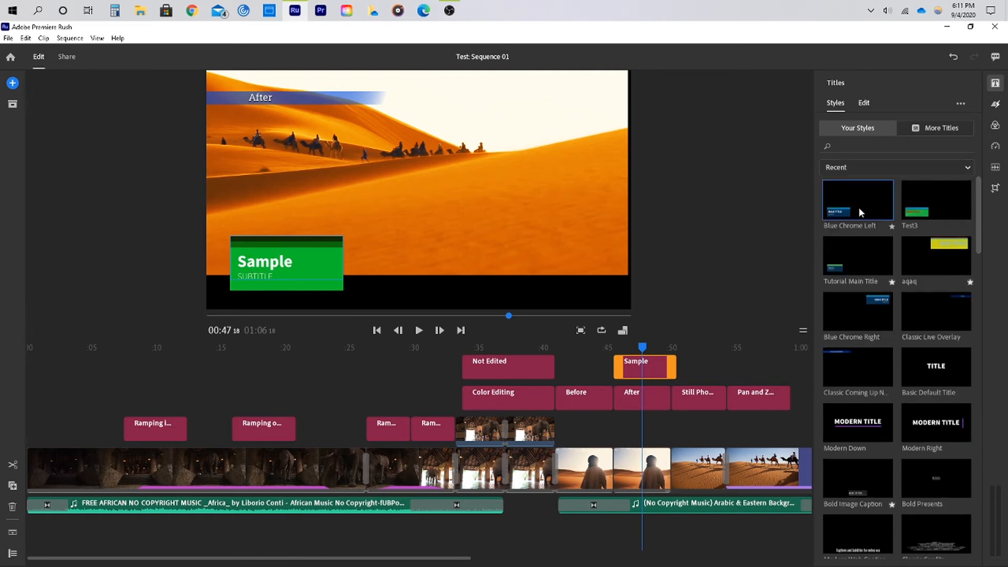
left_click(927, 169)
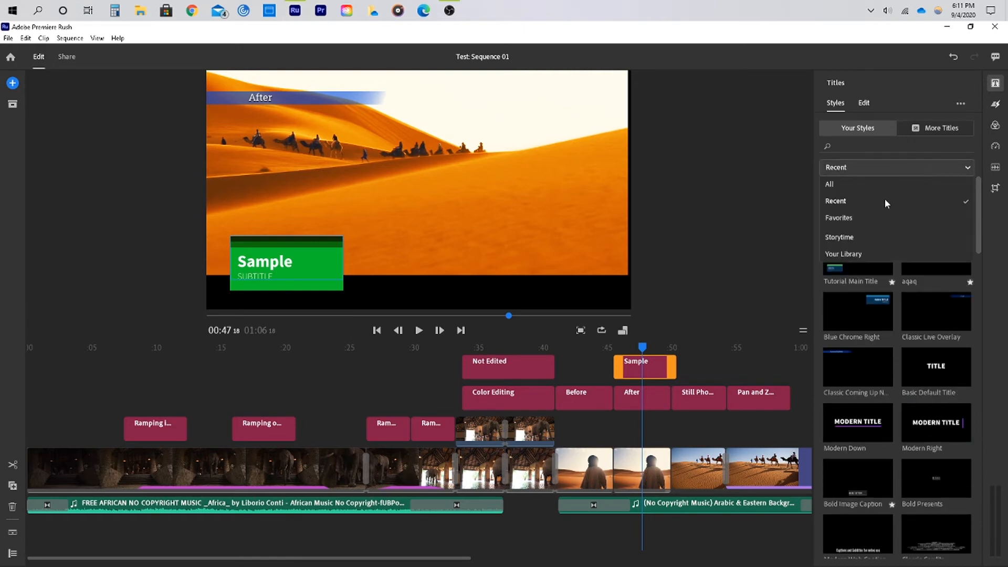
left_click(838, 218)
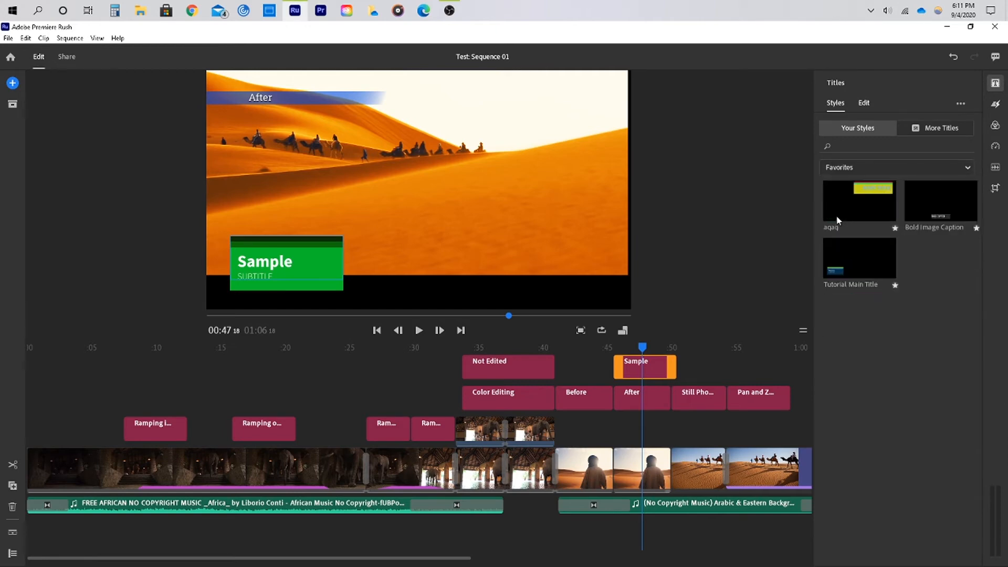
left_click(876, 172)
left_click(871, 188)
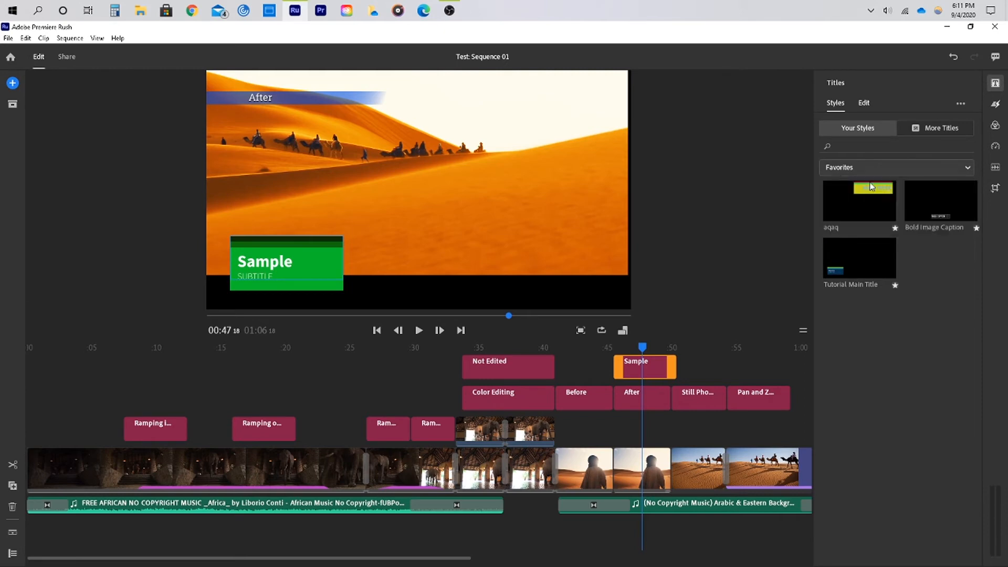
Search the title styles for "maker" and switch the filter to Favorites
left_click(866, 145)
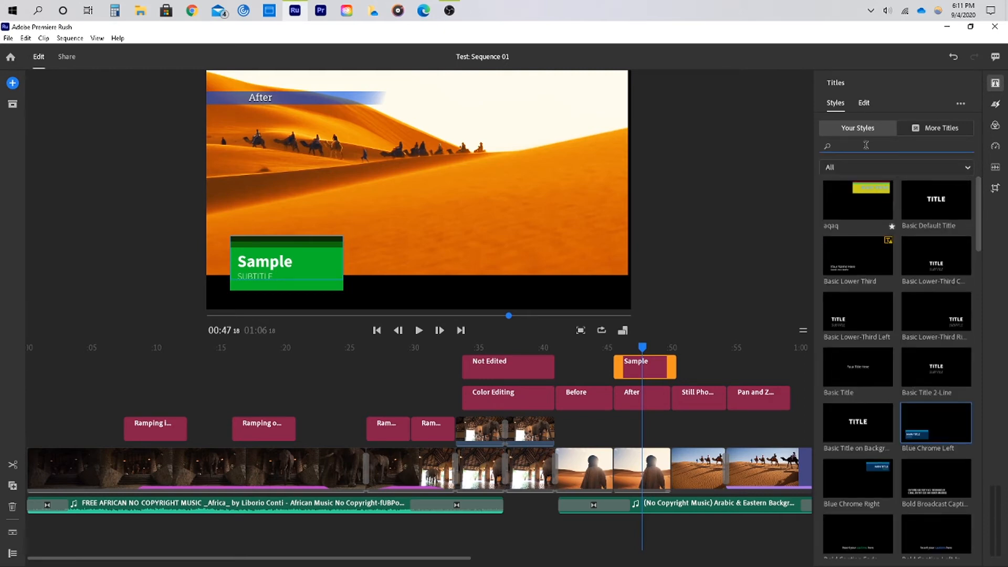
type("maker")
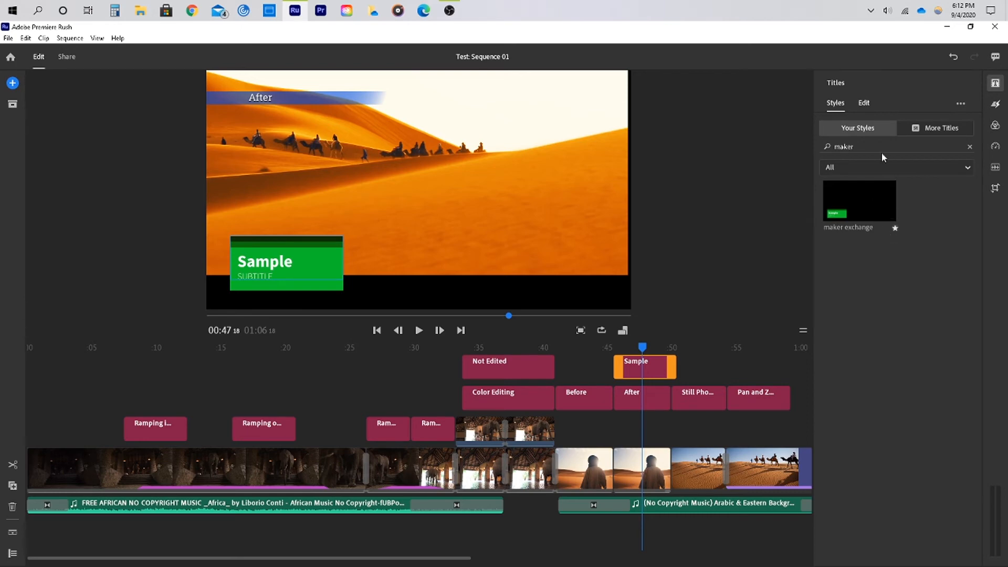
left_click(891, 164)
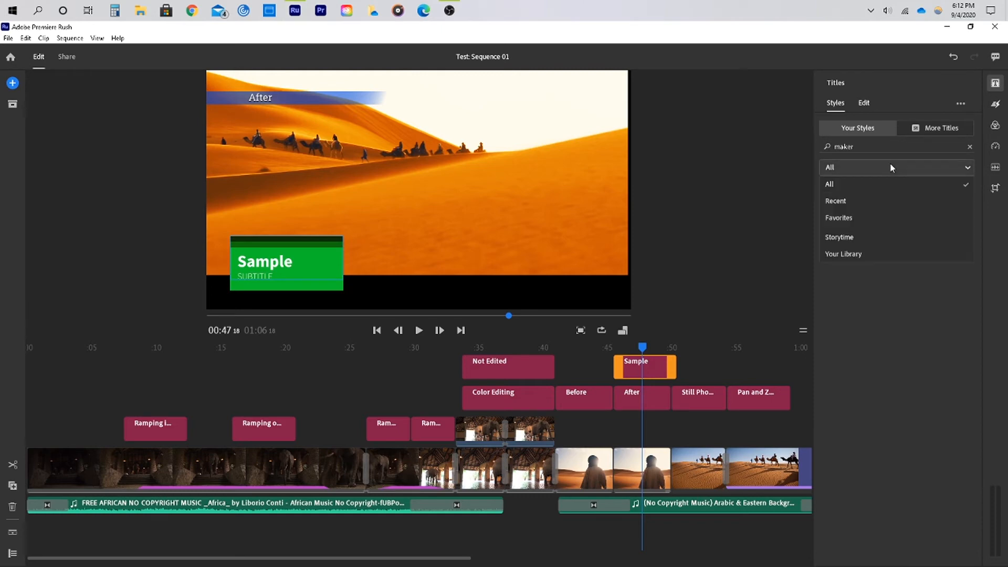
left_click(874, 218)
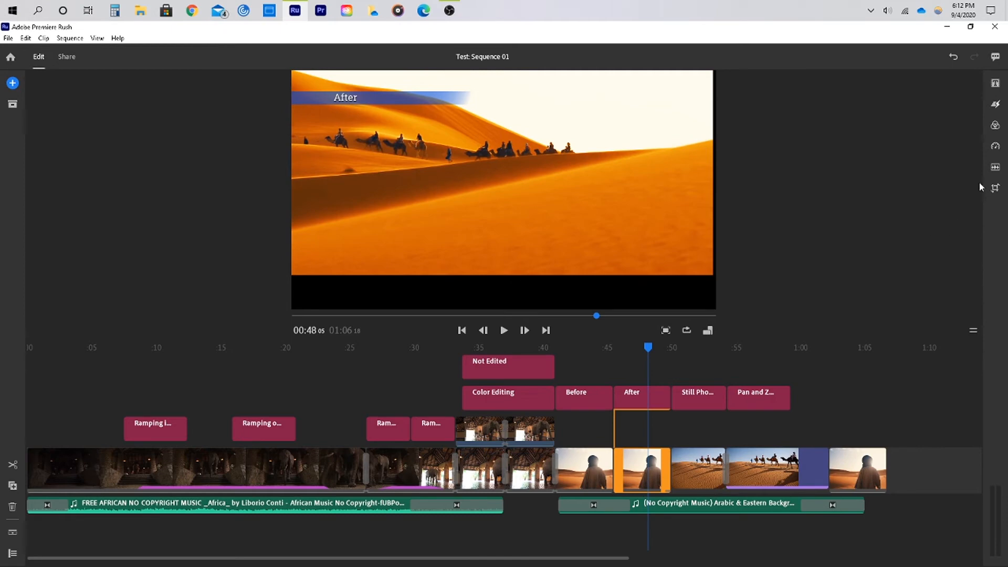
Open the Color panel and compare the Before and After clips in the timeline
left_click(995, 126)
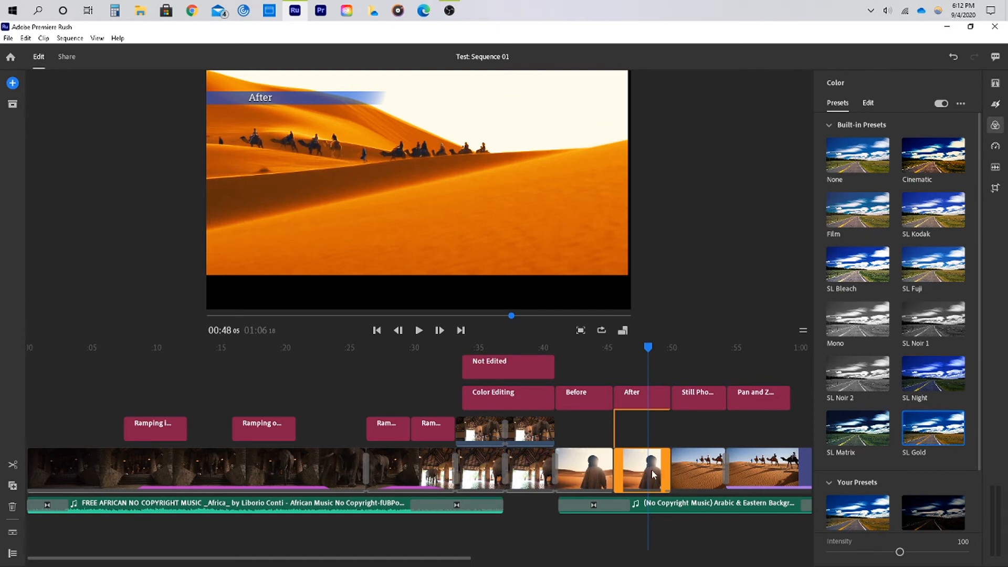
left_click(599, 472)
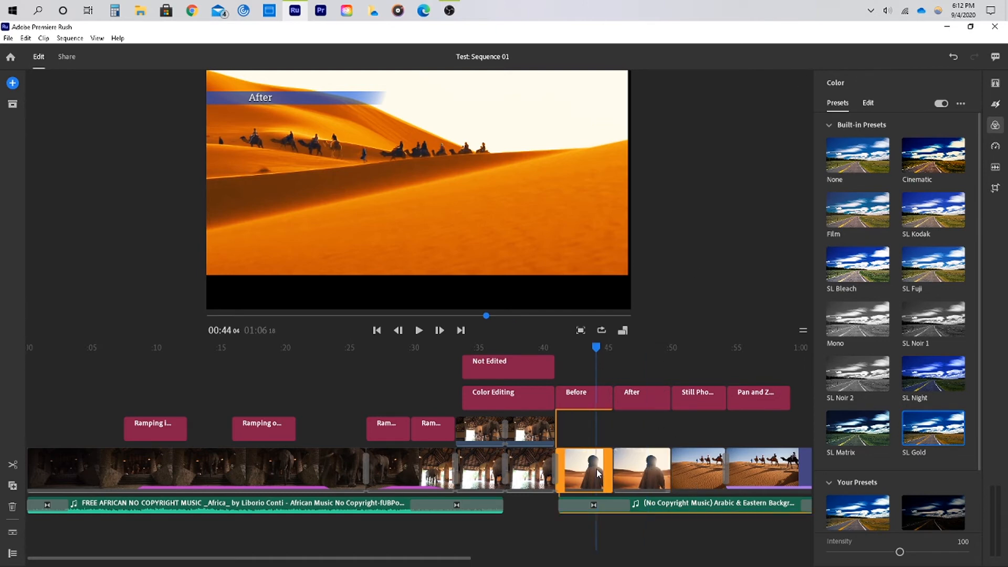
left_click(623, 471)
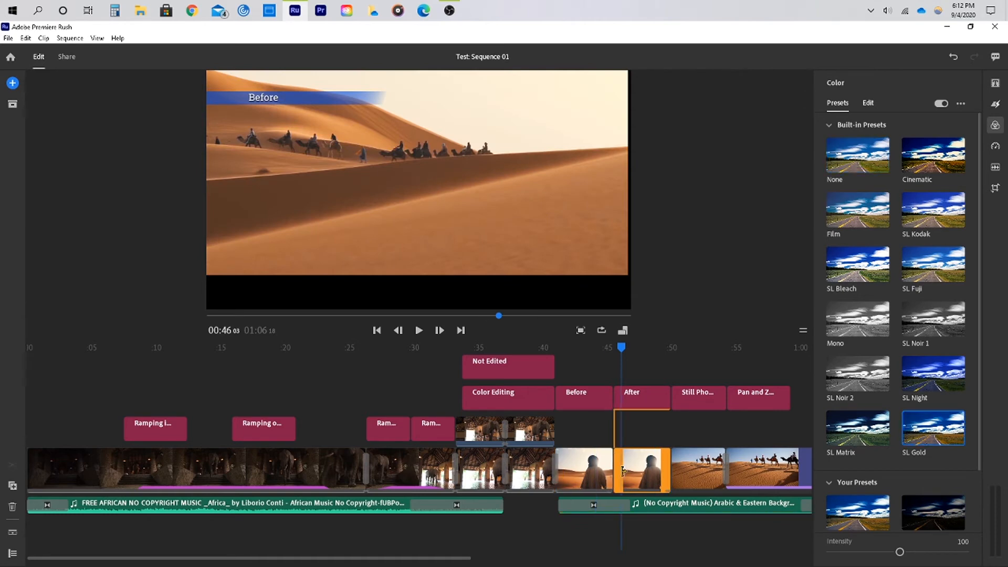
left_click(590, 476)
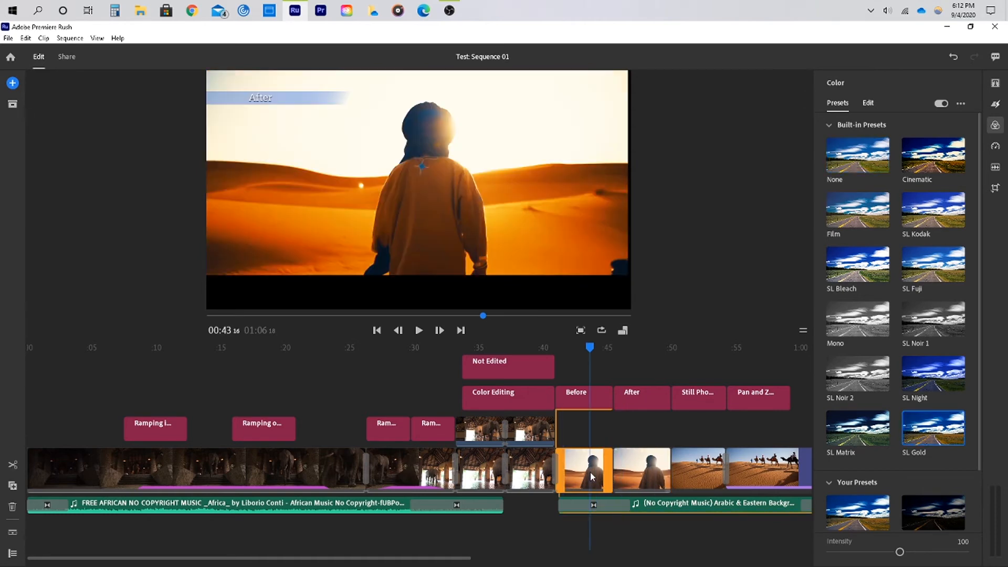
left_click(631, 477)
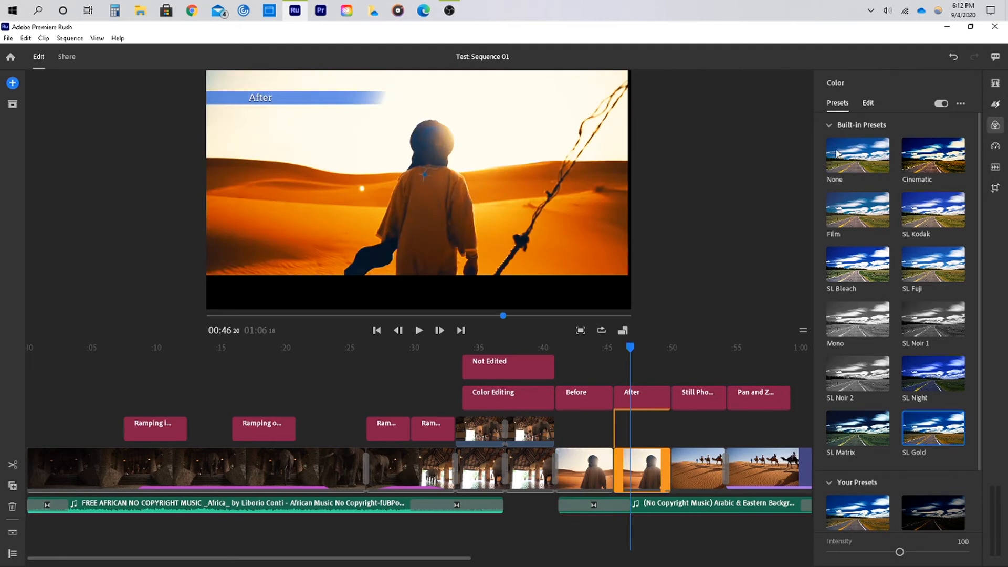
Try the Cinematic, SL Kodak and SL Night color presets on the After clip, returning to SL Gold
left_click(954, 169)
left_click(949, 223)
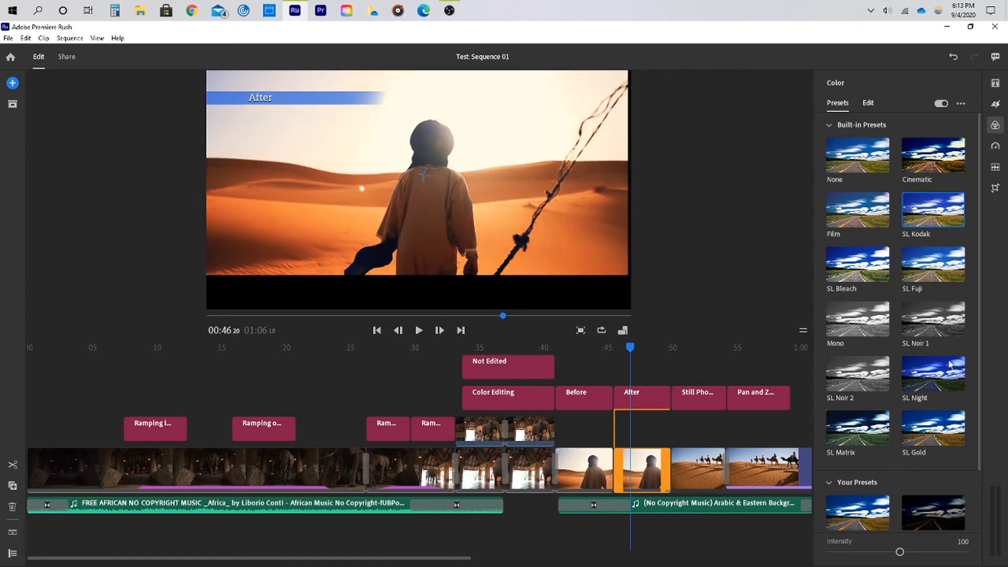
left_click(940, 428)
left_click(936, 392)
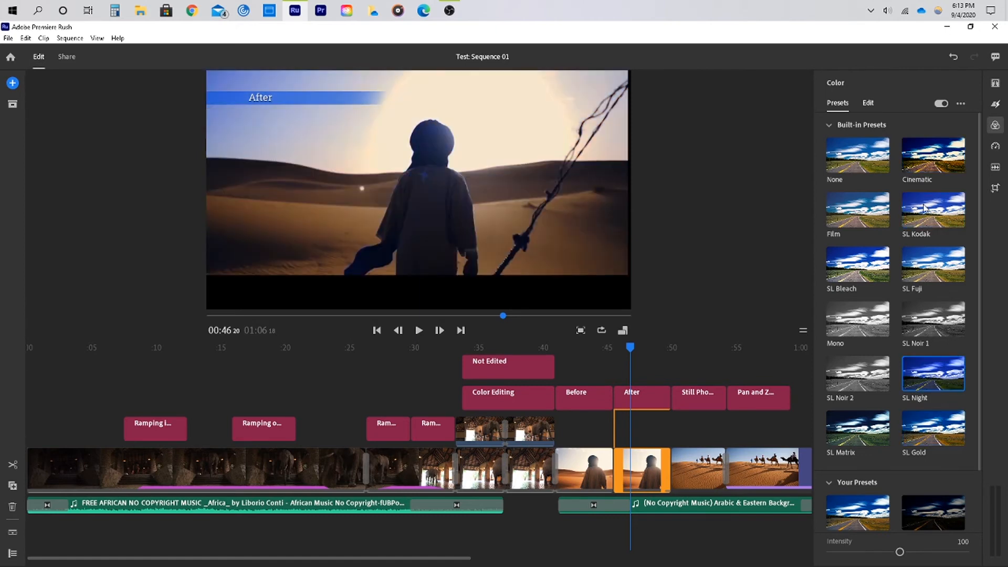
left_click(916, 427)
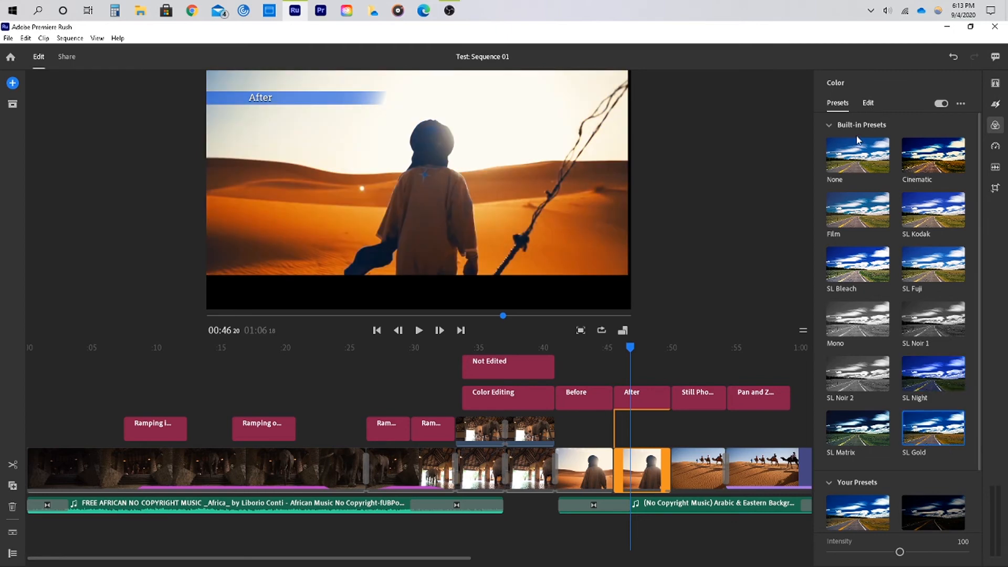
Adjust the After clip's color: Exposure -0.31, Contrast 21, Highlights 34, Shadows -19 and Tint -29
left_click(868, 105)
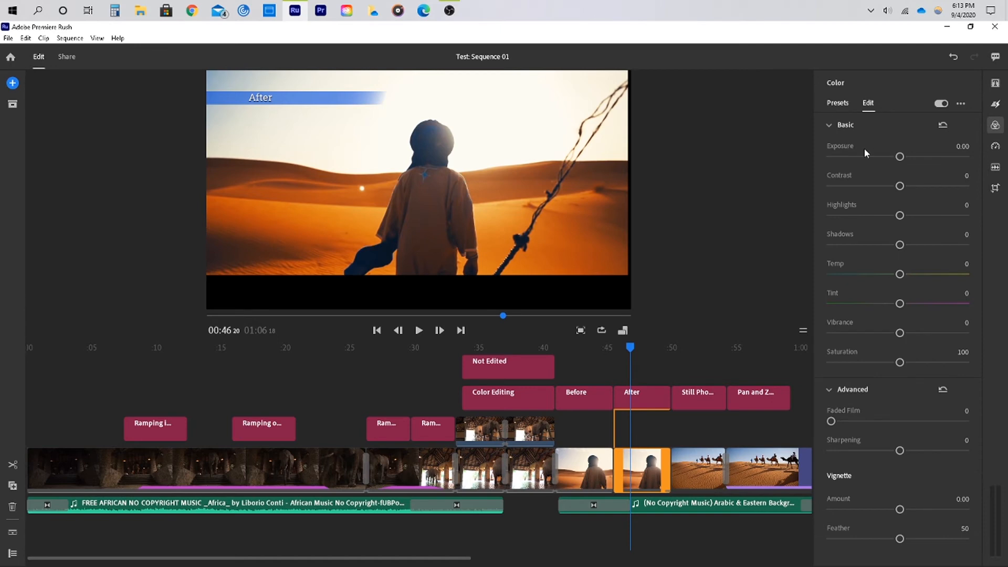
left_click_drag(919, 160, 896, 157)
left_click(911, 185)
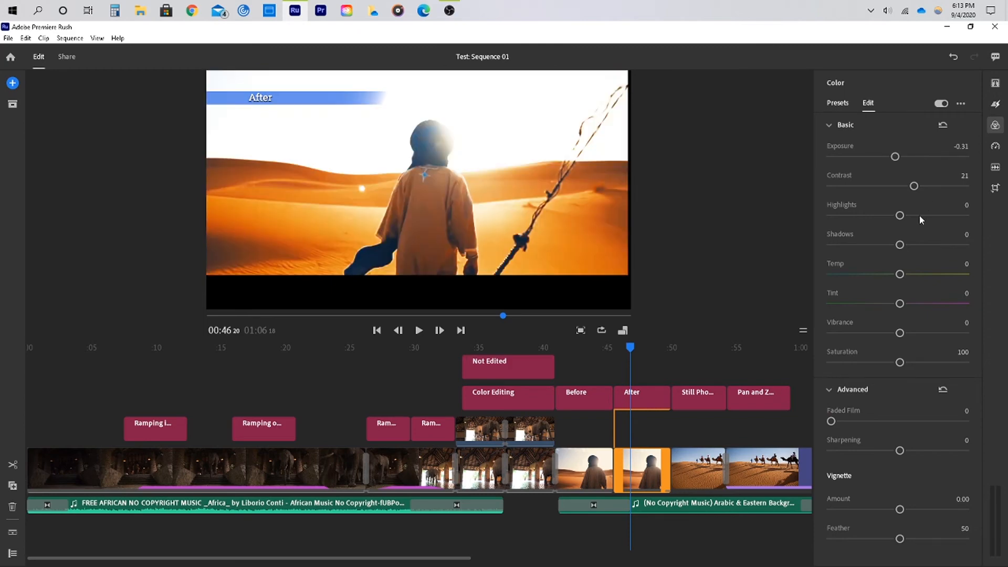
left_click(920, 216)
left_click(918, 245)
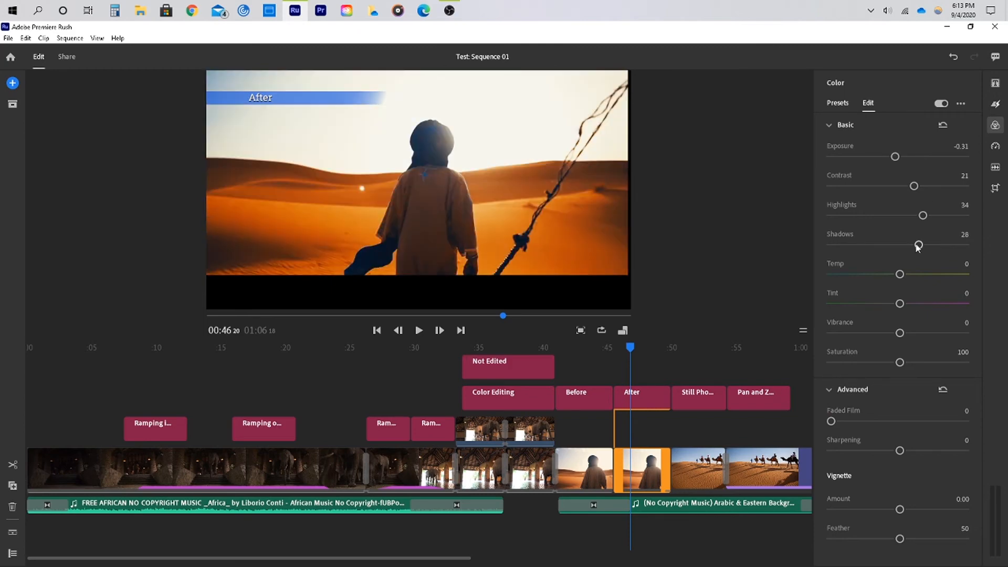
left_click(886, 245)
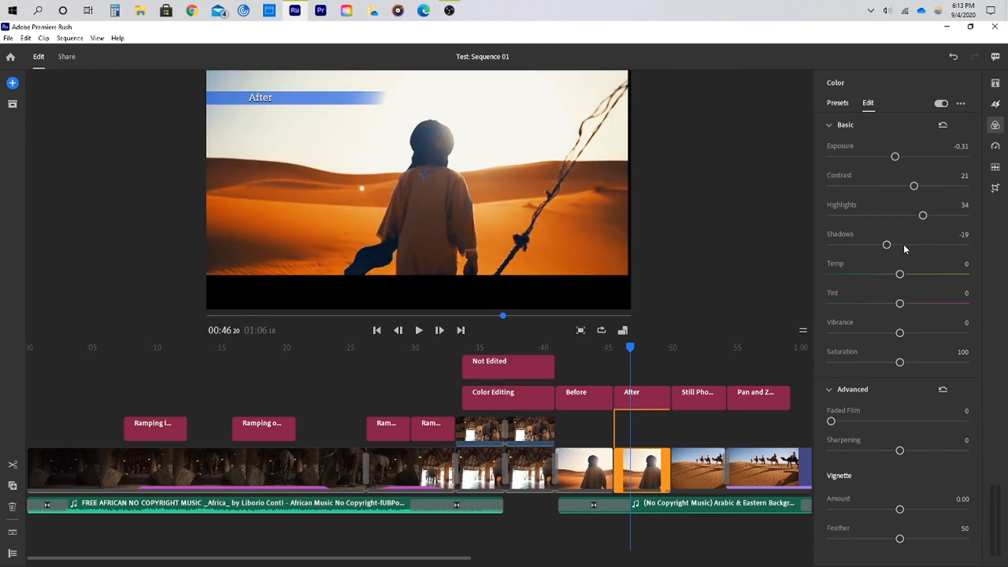
left_click(880, 305)
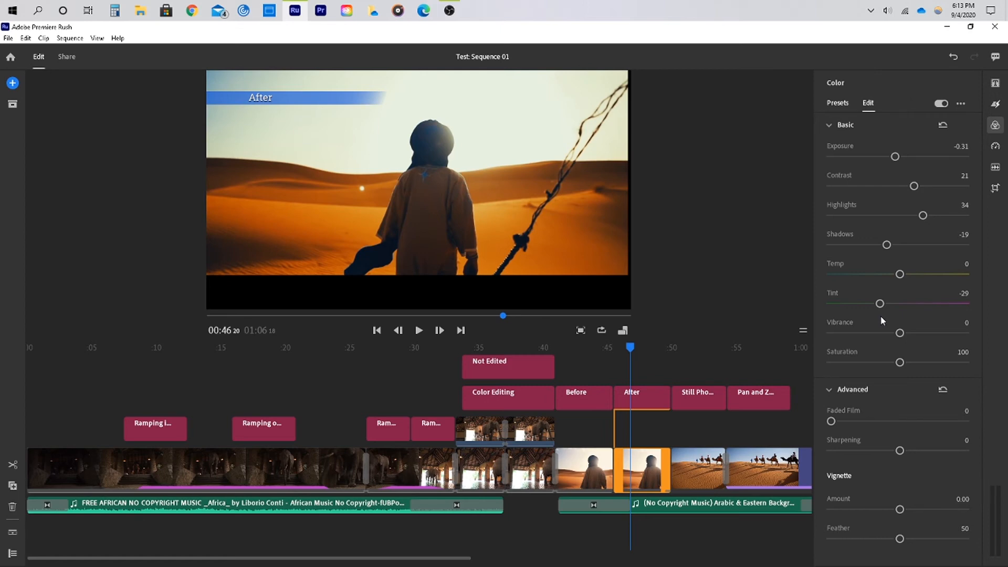
Save the color adjustments as a new preset named "desert sunset"
left_click(966, 104)
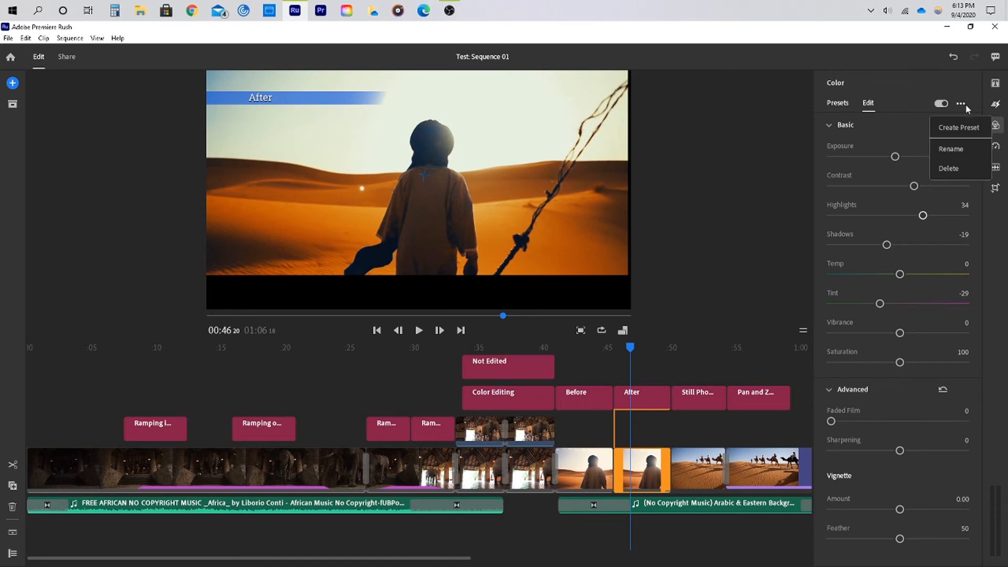
left_click(972, 130)
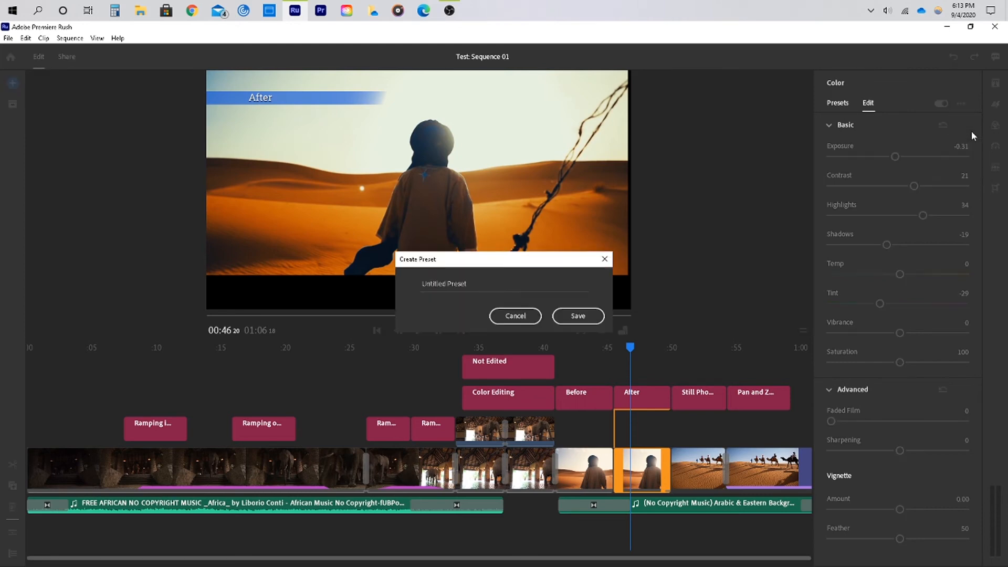
triple_click(499, 282)
type("desert sunset")
key("Return")
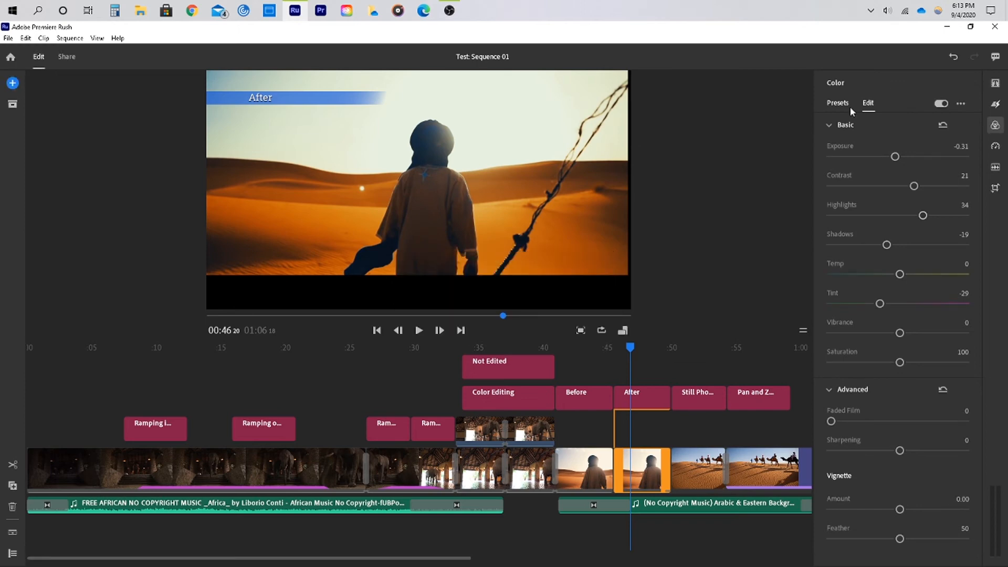
Review the color presets list, scrolling to Your Presets, then close the Color panel
left_click(996, 125)
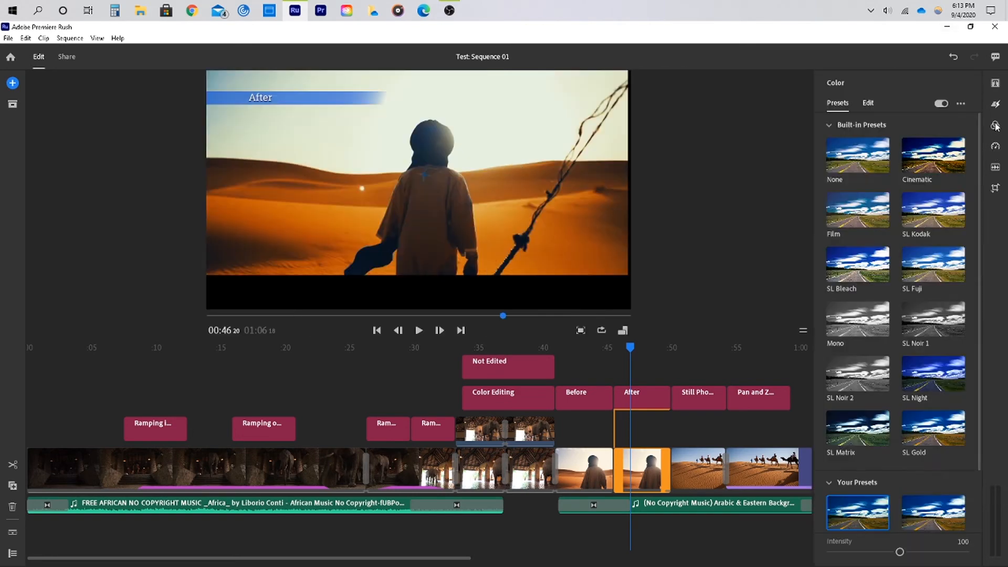
left_click(995, 125)
scroll(897, 367, "down", 2)
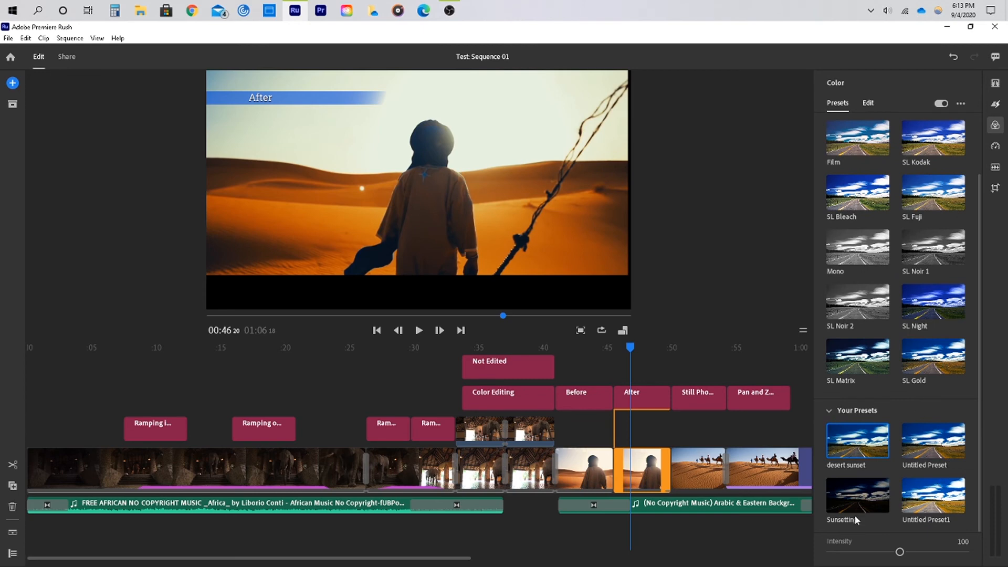
left_click(996, 126)
Move the playhead back to the start of the sequence
left_click(462, 331)
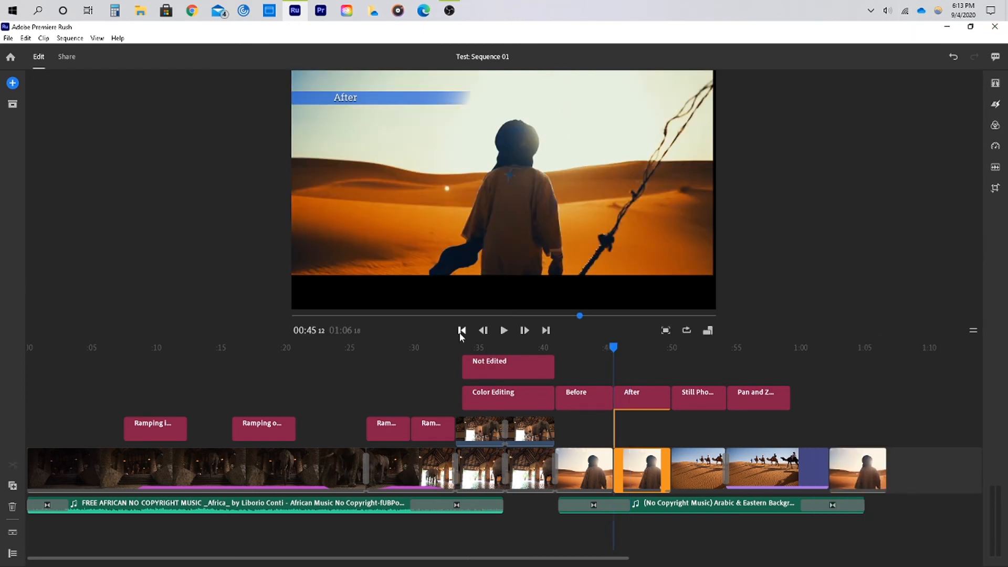
left_click(462, 331)
left_click(461, 331)
left_click(461, 331)
left_click(461, 331)
left_click(462, 331)
left_click(462, 331)
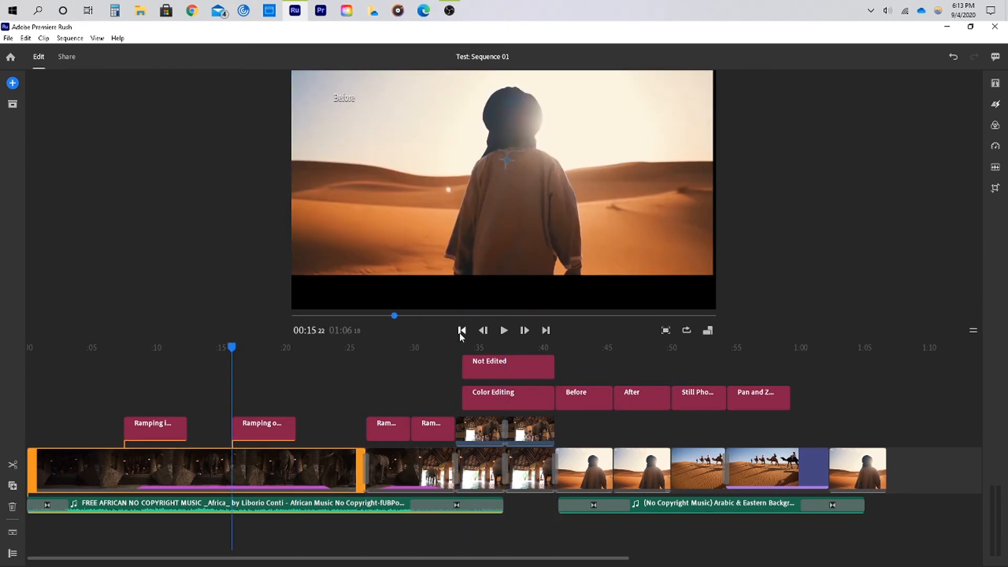
left_click(461, 331)
left_click(461, 331)
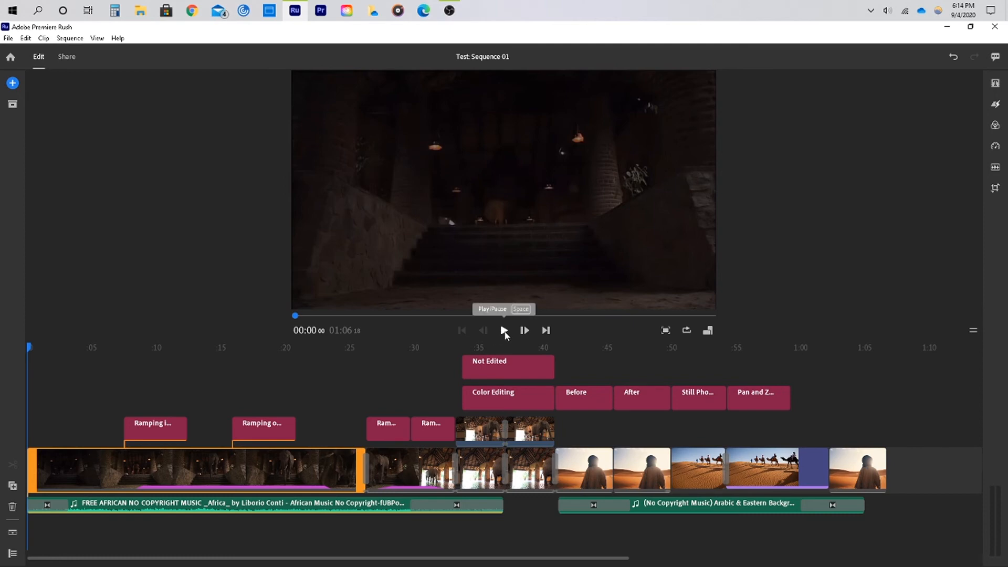
Open the Effects panel to examine the Transitions, Pan and Zoom and Auto Reframe options, then close it
left_click(996, 104)
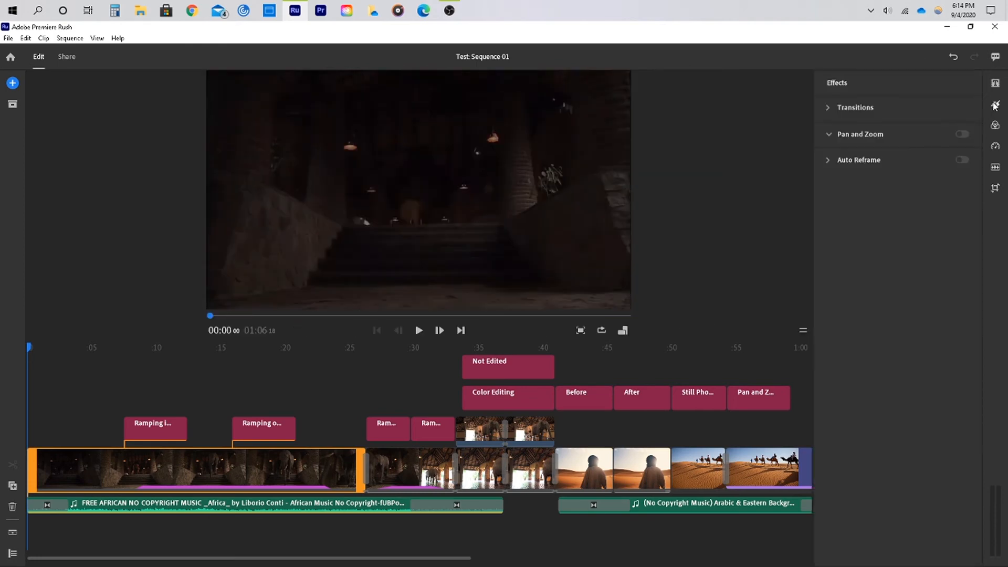
mouse_move(881, 106)
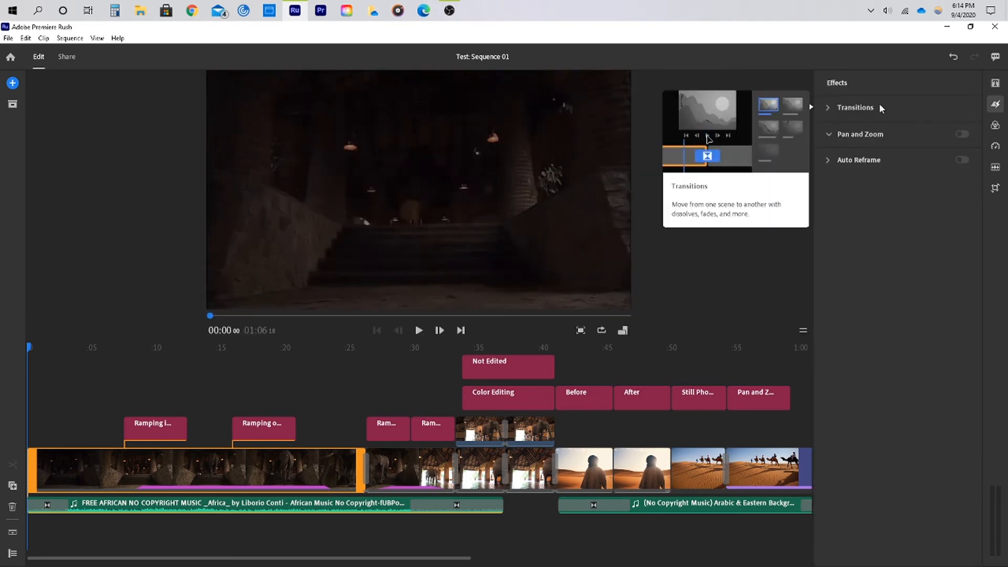
left_click(996, 104)
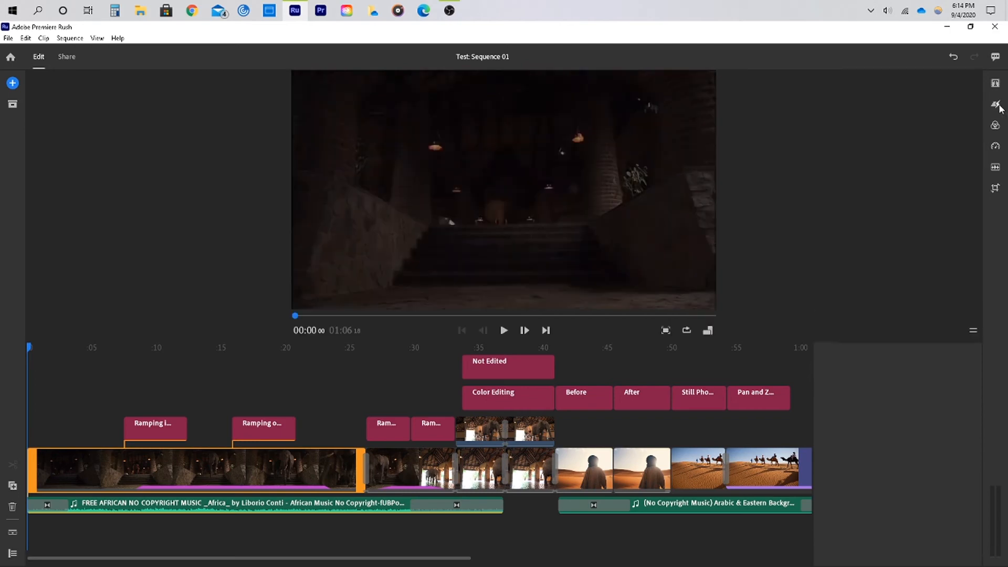
mouse_move(996, 134)
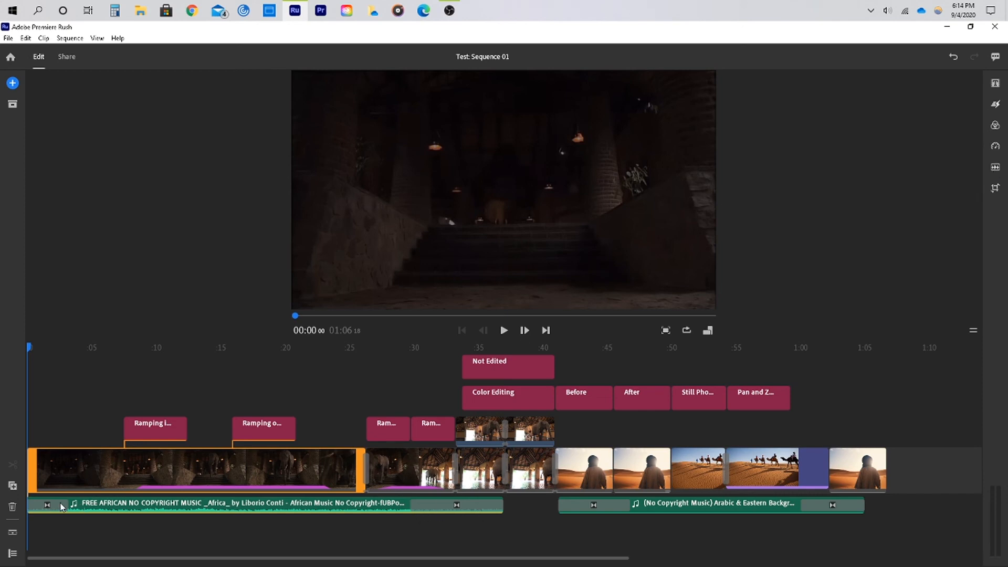
Select the African music clip, open its Audio settings, and reset the clip volume to default
left_click(343, 508)
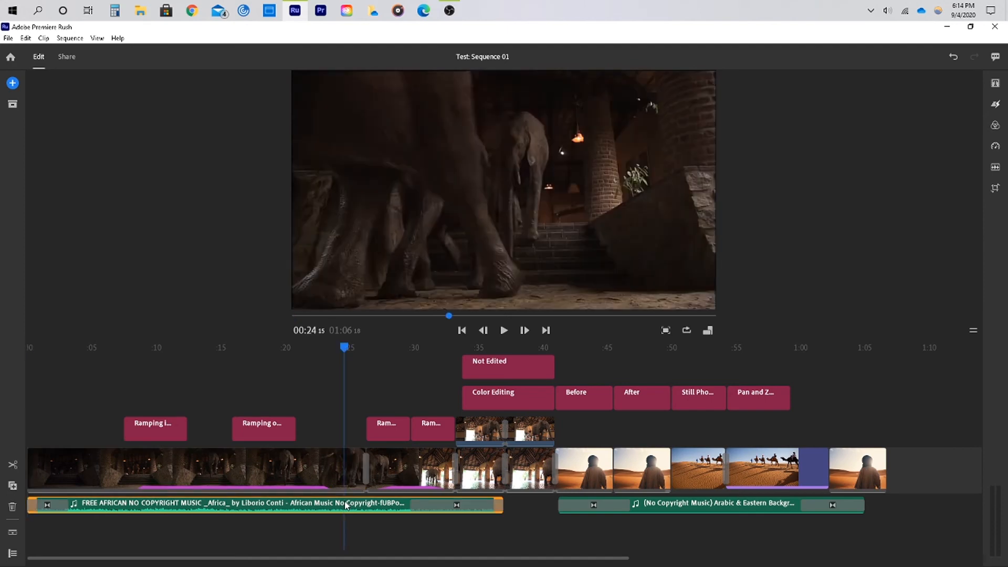
left_click(995, 168)
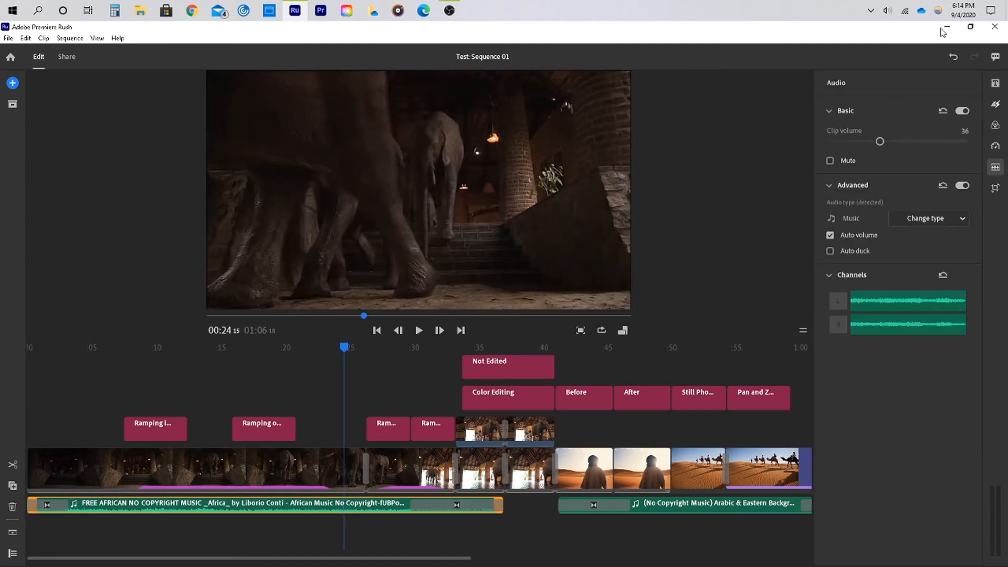
left_click(943, 112)
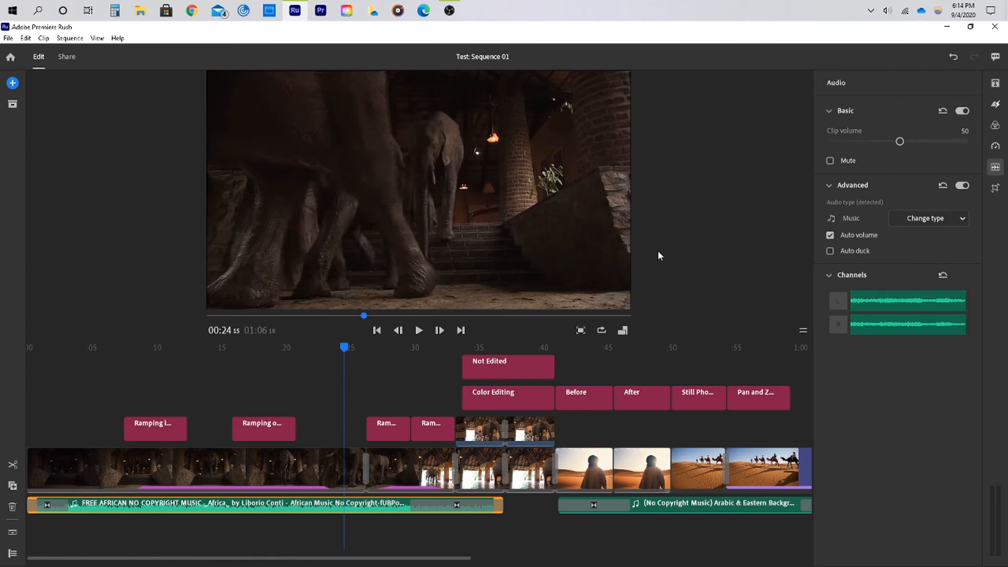
Try different clip volume levels on the music clip
left_click(877, 141)
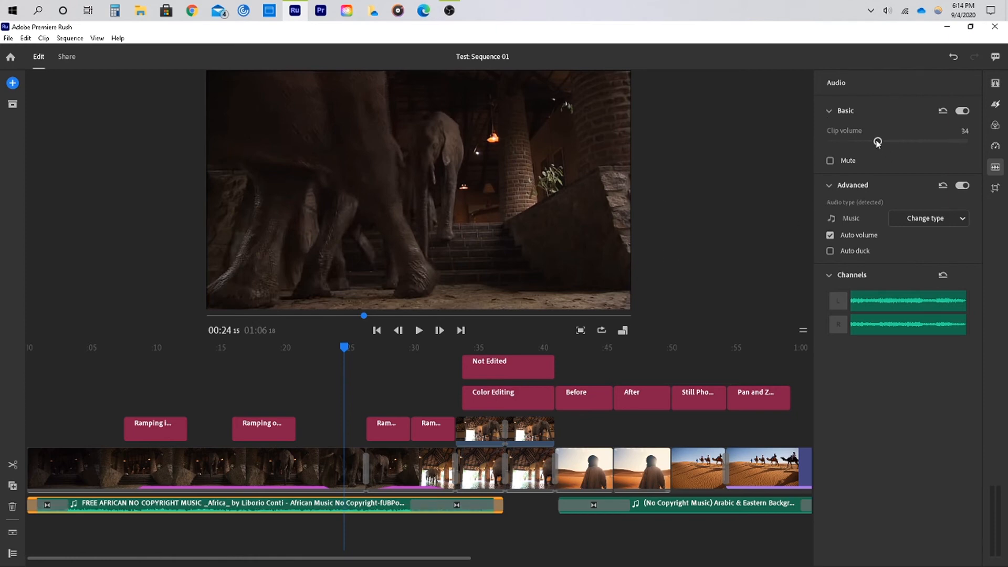
left_click_drag(877, 142, 948, 144)
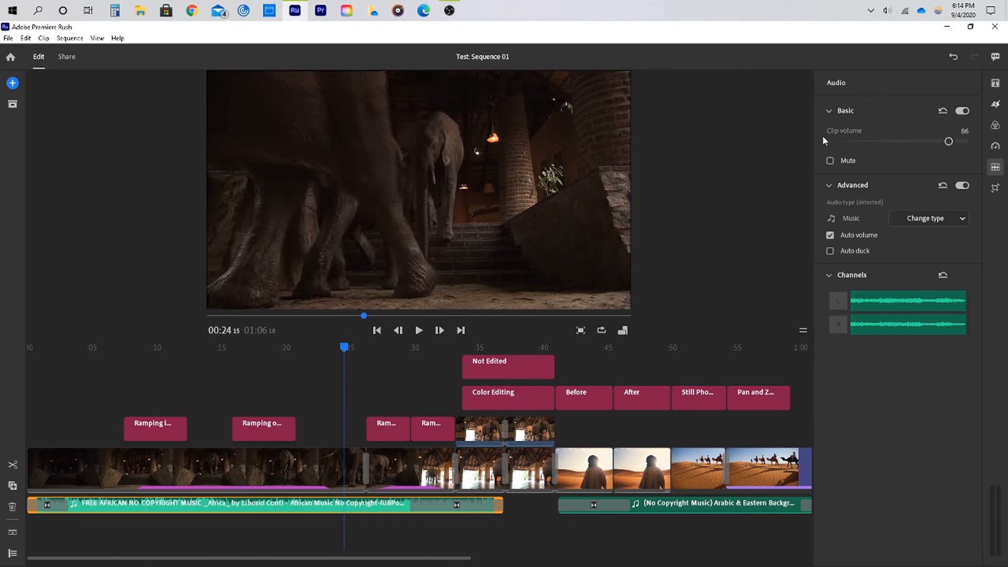
left_click(871, 142)
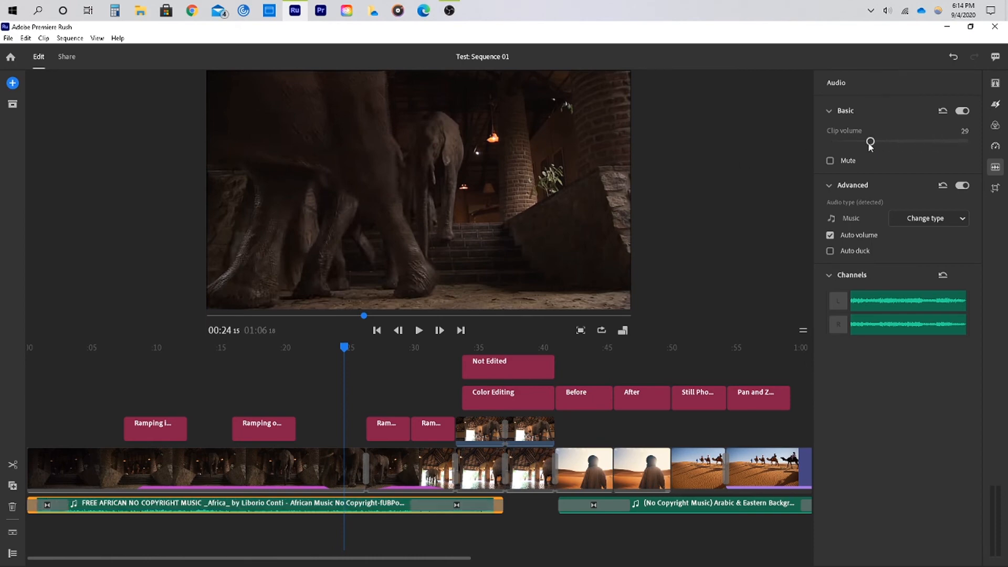
Enlarge the audio track height, set the music clip's volume to 34, and close the Audio panel
left_click(10, 534)
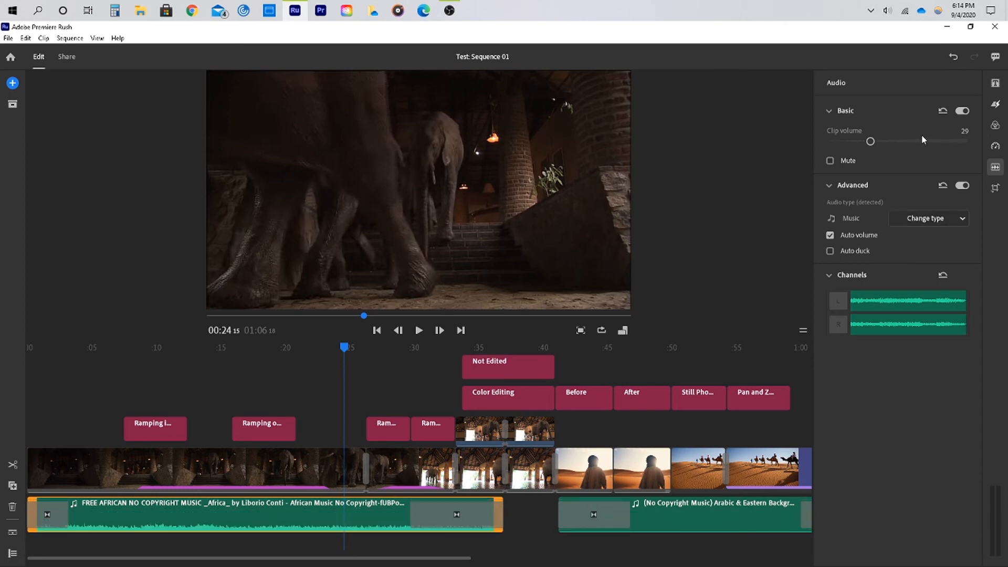
left_click(943, 112)
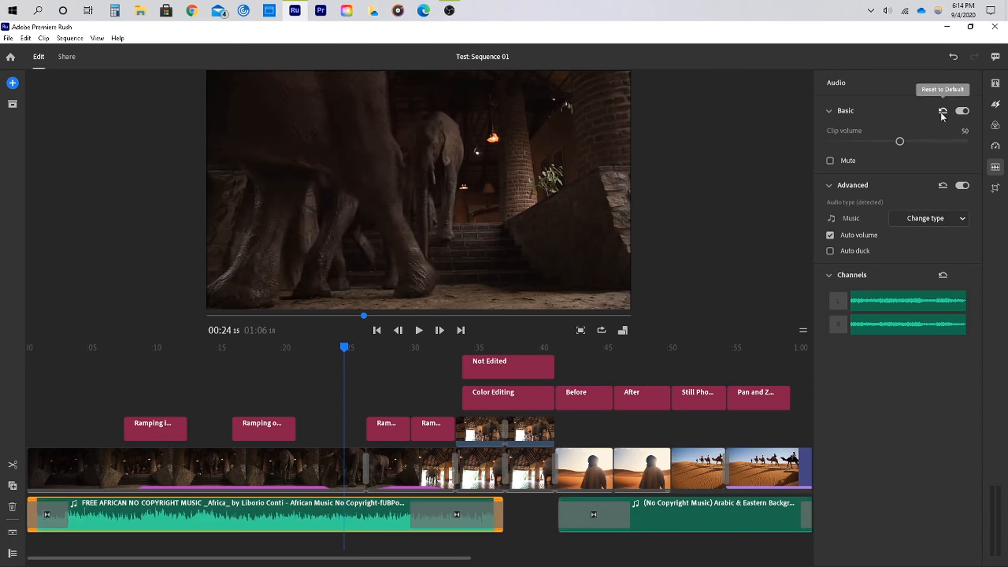
left_click(877, 142)
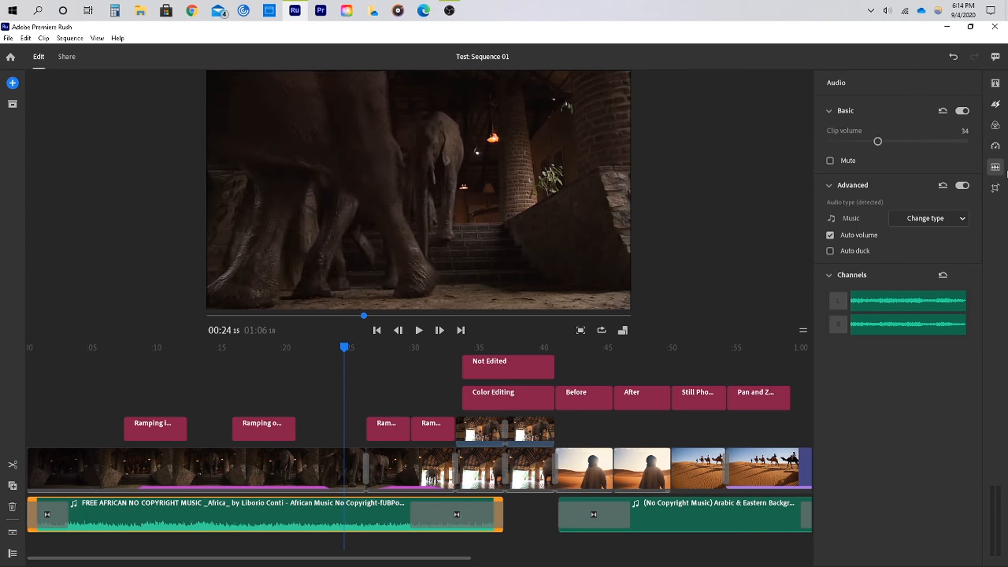
left_click(995, 167)
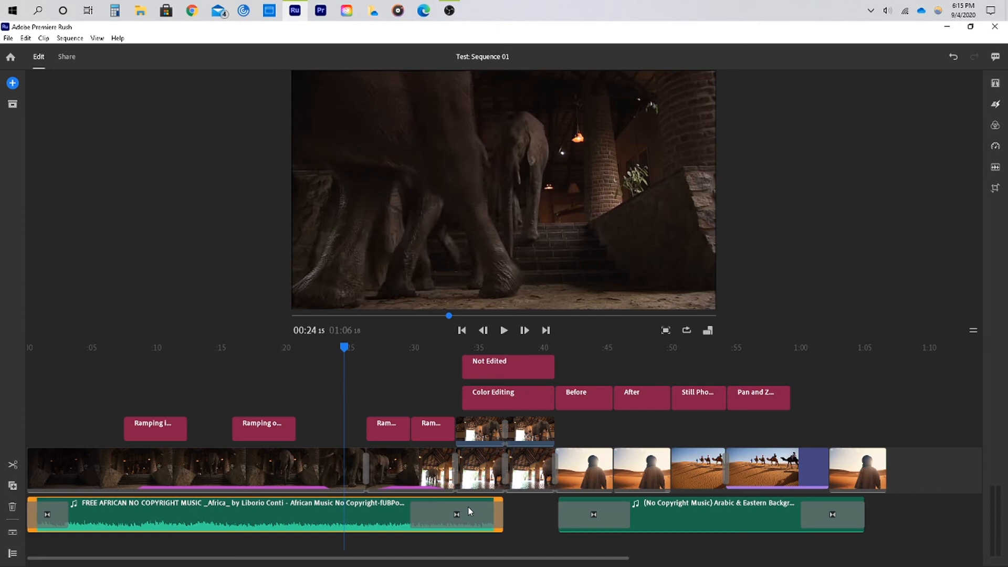
Reopen the Effects panel to view the transition options, then close it
left_click(996, 104)
left_click(841, 107)
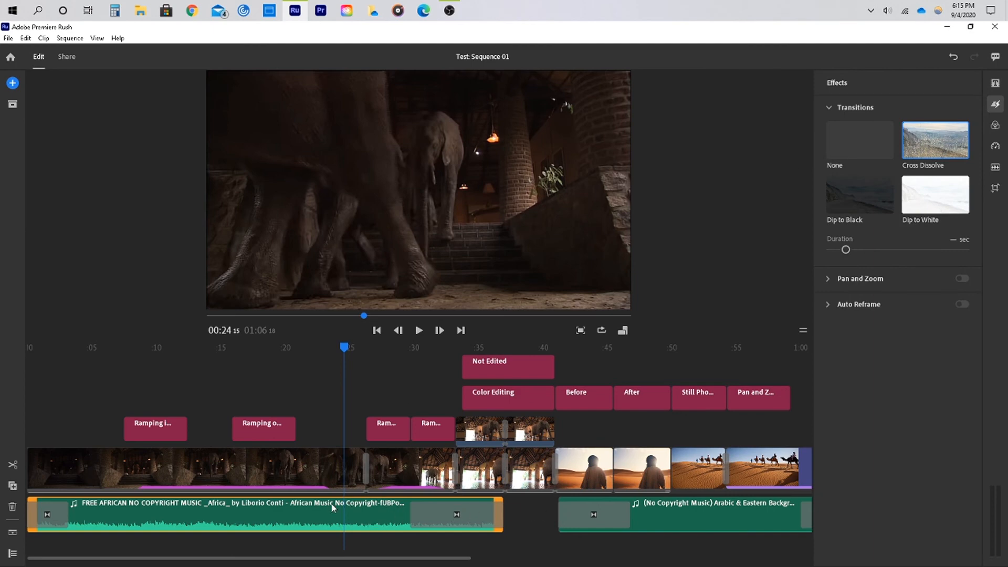
left_click(994, 105)
Play the sequence from the start, then jump to the Before clip and the Color Editing split-screen section
left_click(462, 331)
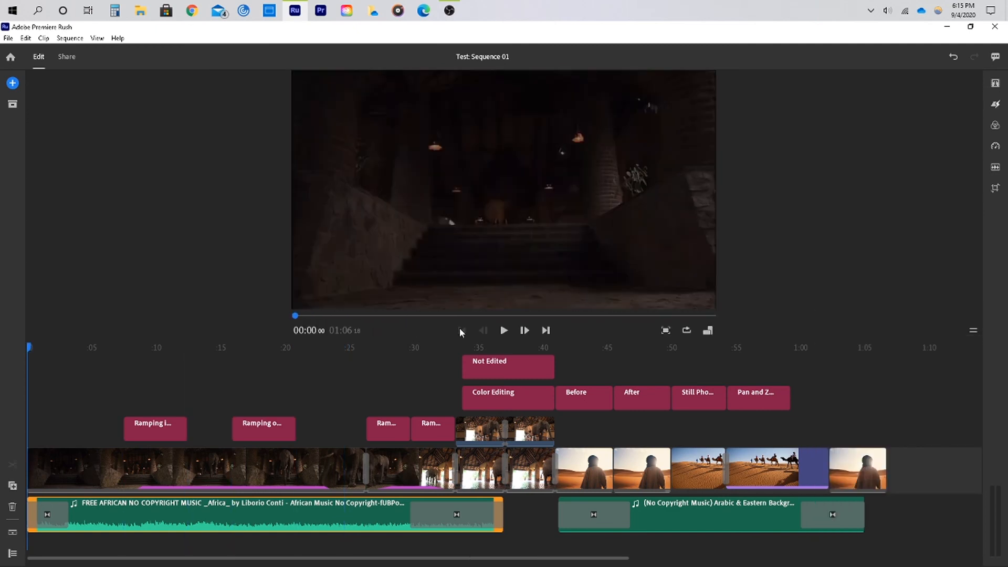
left_click(505, 333)
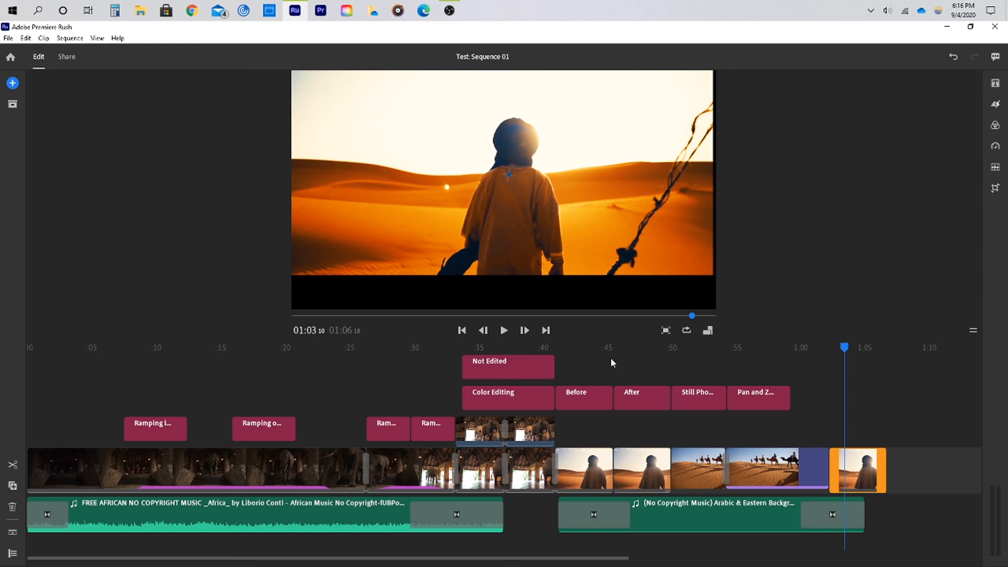
left_click(589, 346)
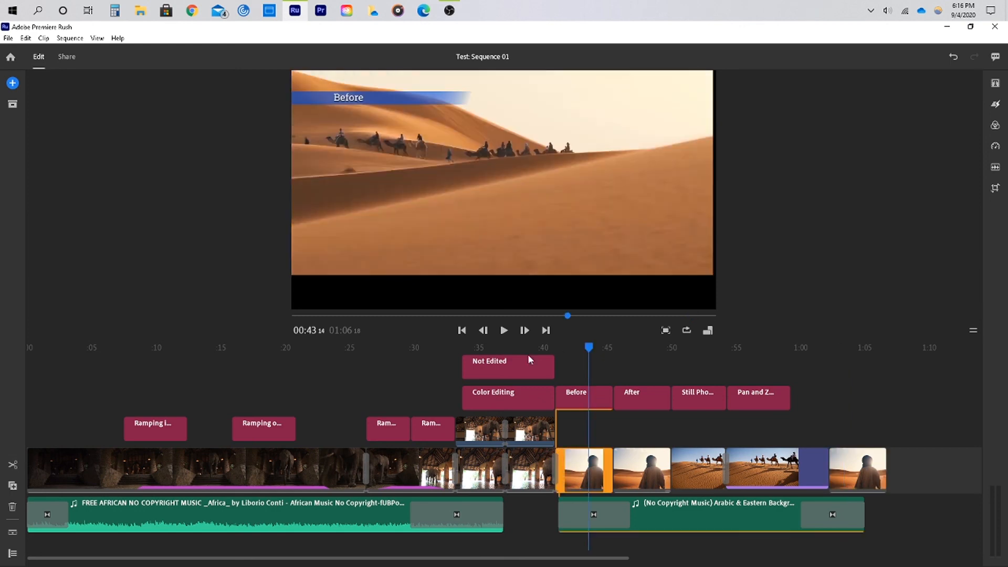
left_click(498, 347)
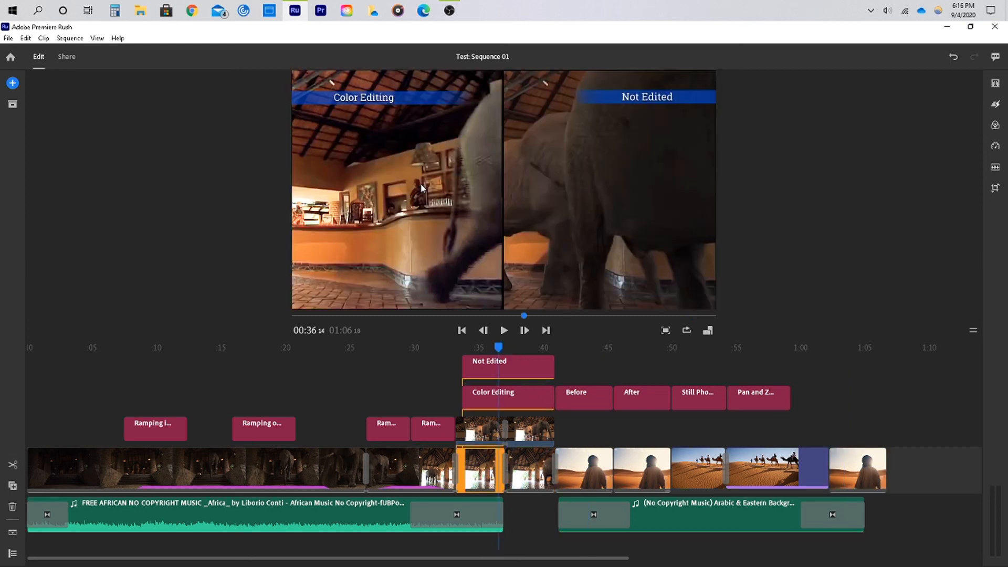
Inspect the Crop & Rotate settings of the two split-screen clips, then close the panel
left_click(997, 190)
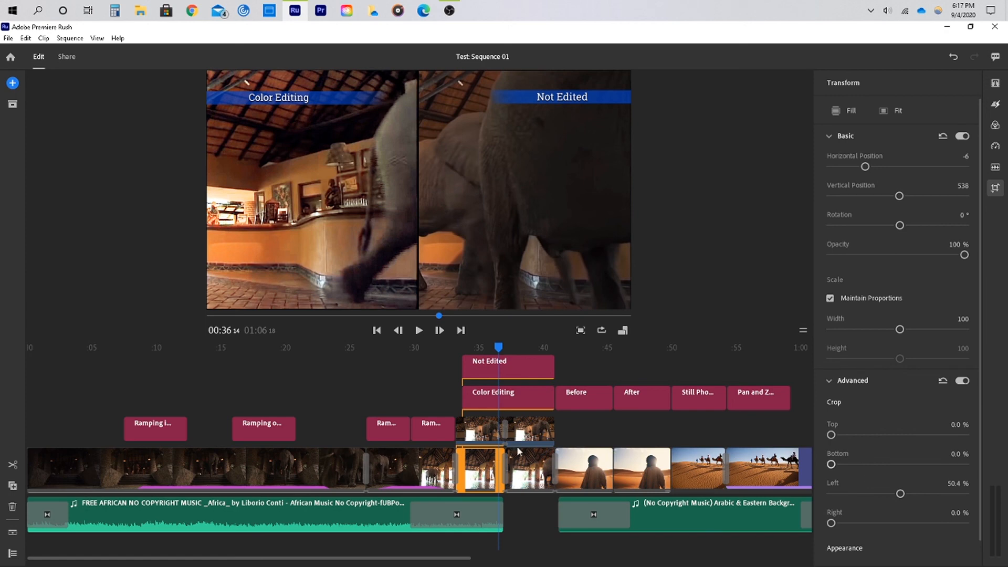
left_click(491, 439)
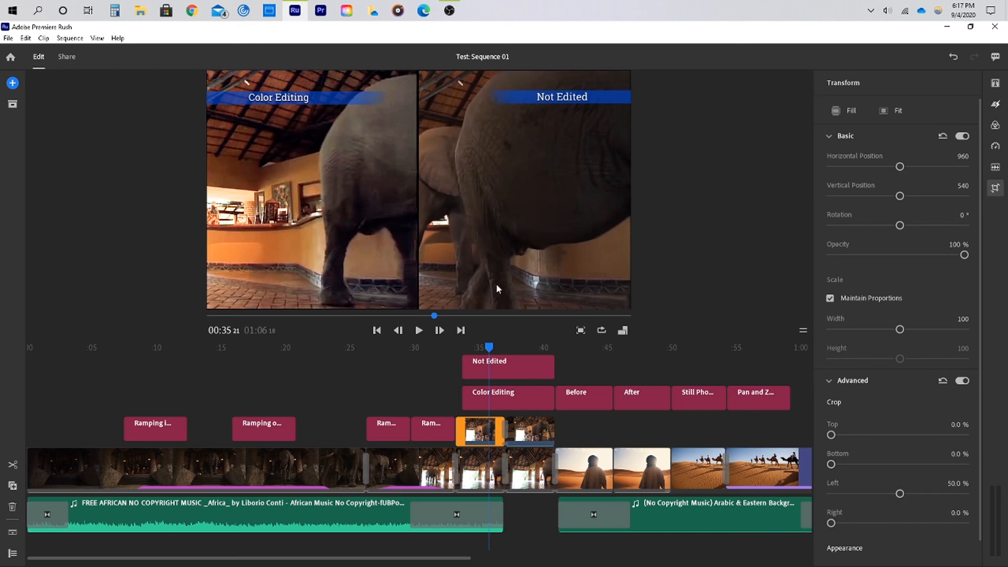
left_click(997, 189)
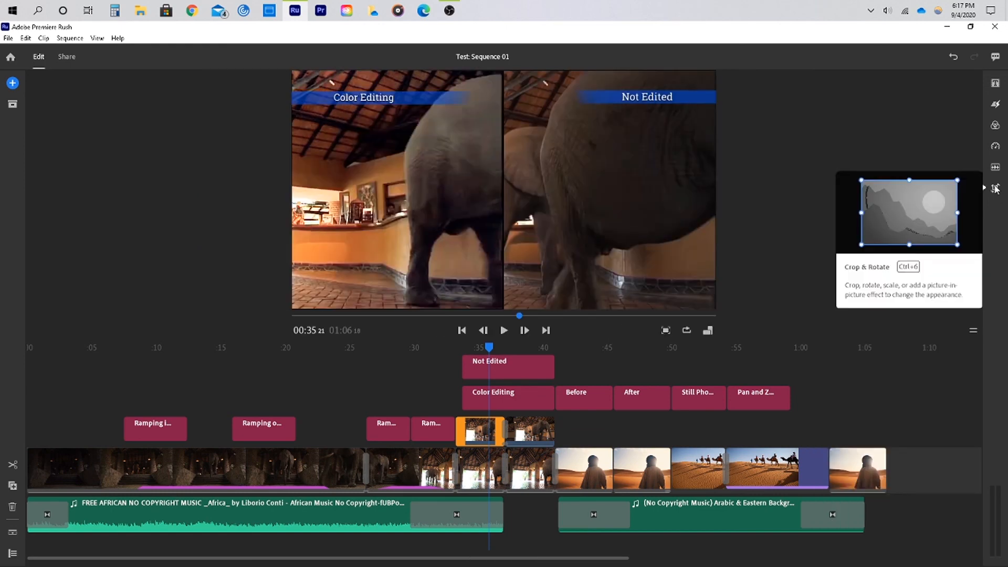